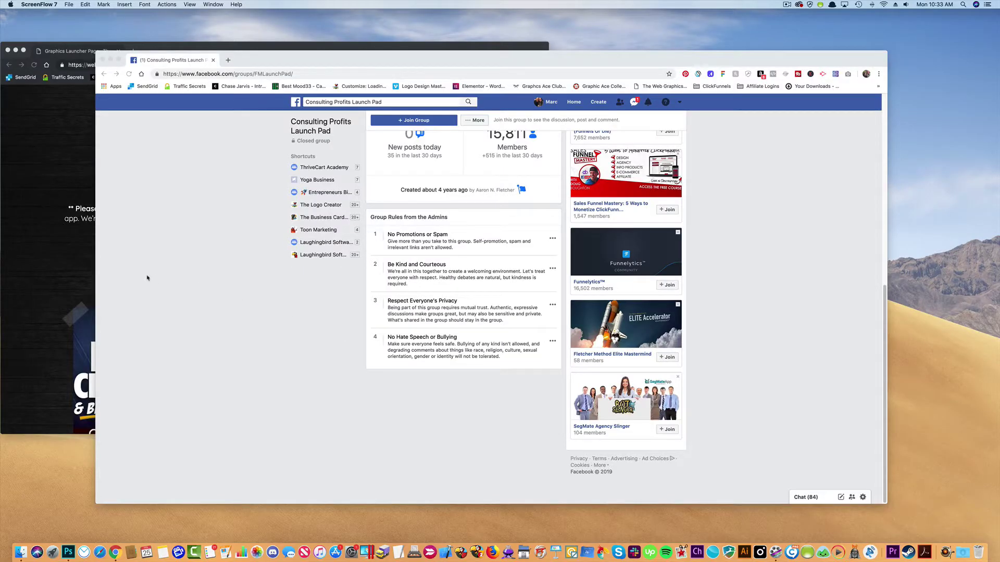
- Open the Social Media creator, choose Facebook Ad (1200 x 630), and load the red heart template
left_click(58, 253)
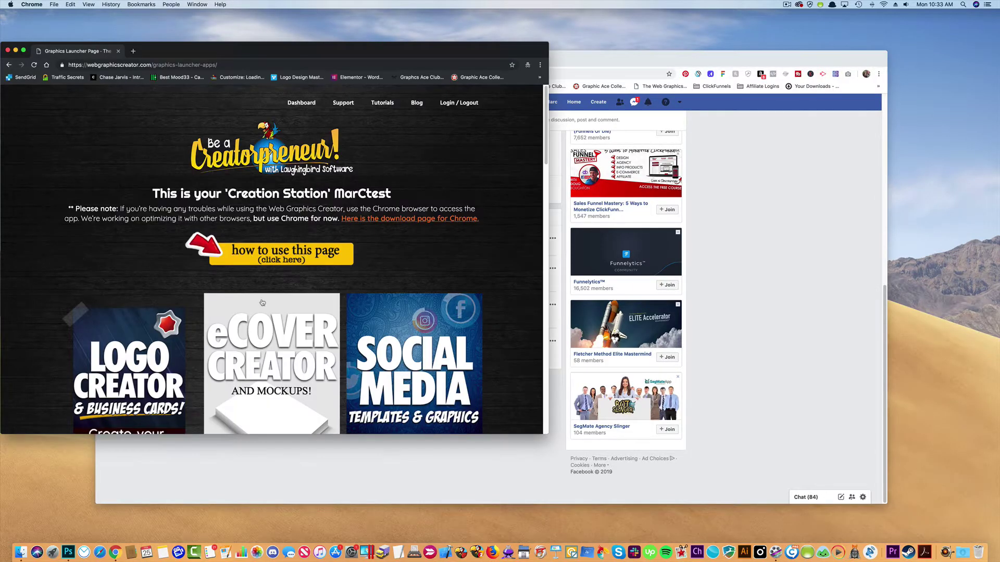
scroll(268, 305, "down", 3)
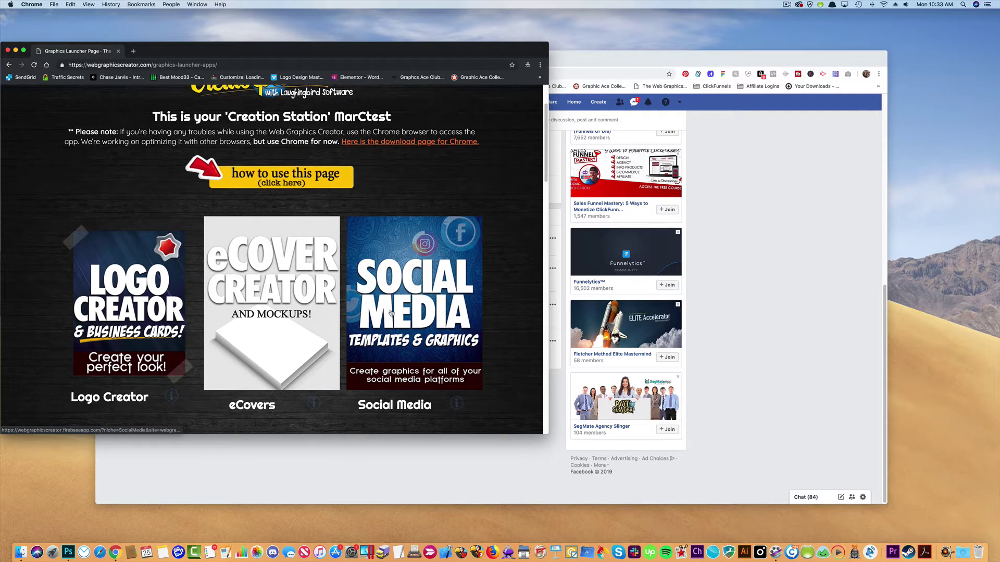
left_click(391, 312)
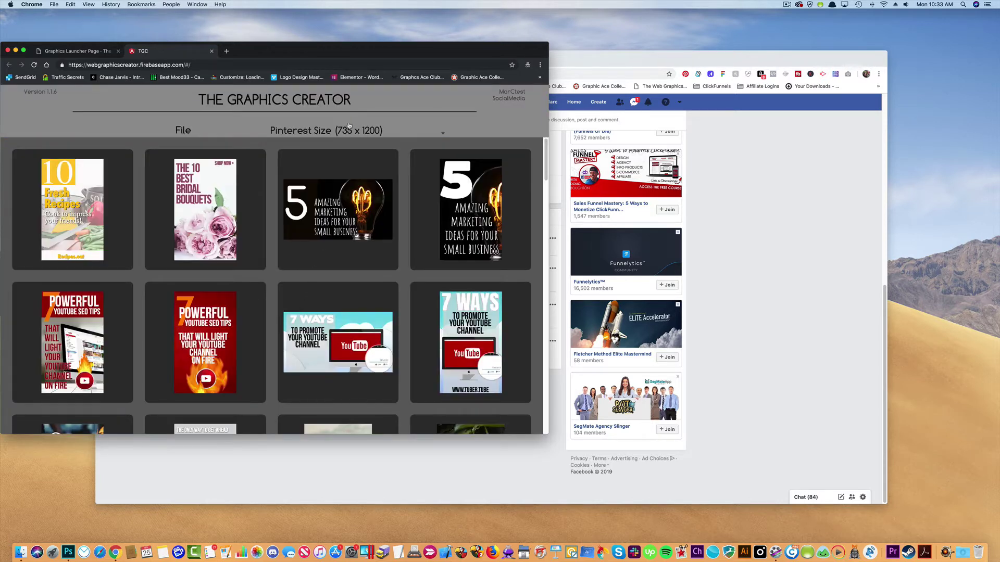
left_click(330, 132)
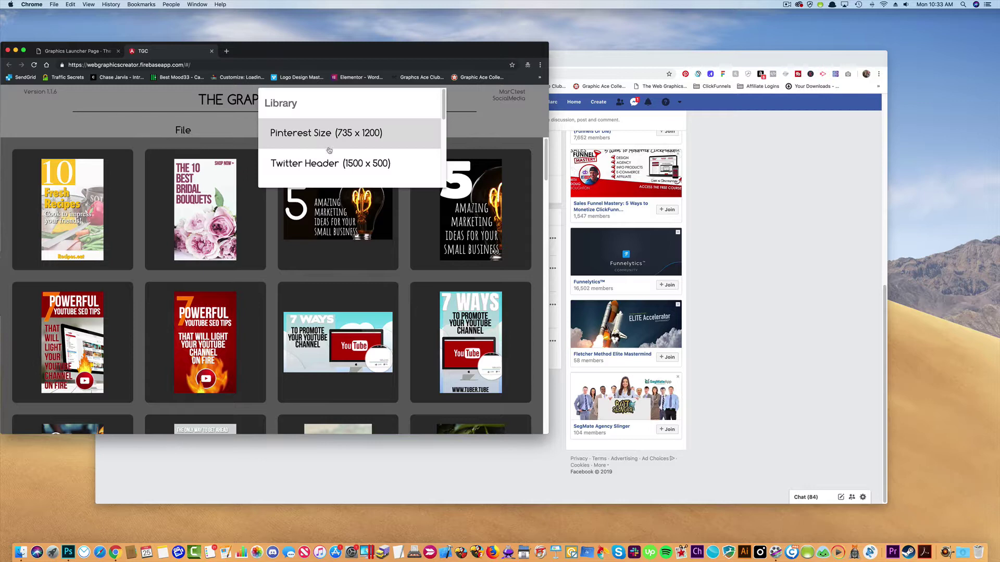
scroll(329, 150, "down", 5)
scroll(329, 150, "down", 1)
scroll(329, 150, "down", 1)
scroll(329, 150, "down", 1)
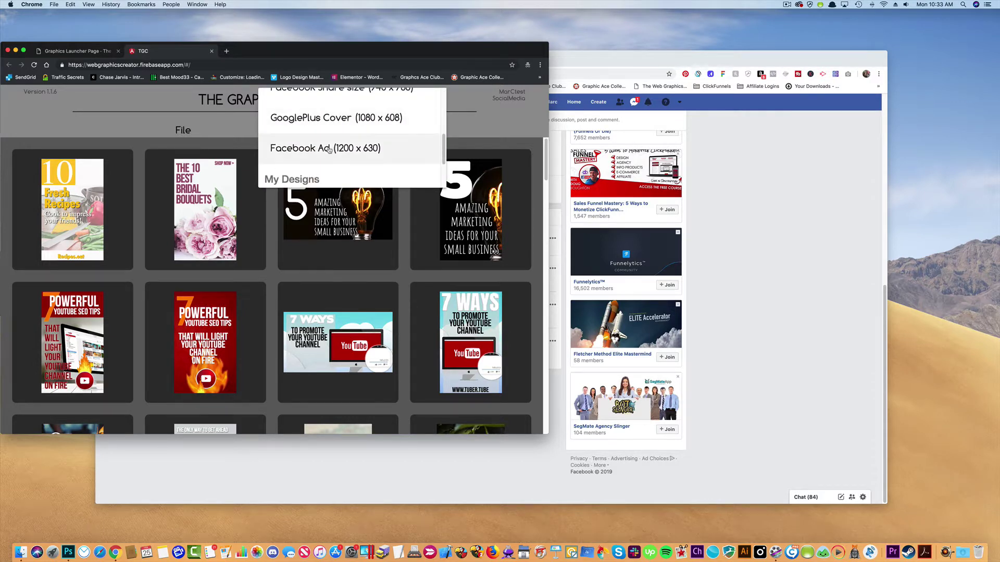
left_click(329, 148)
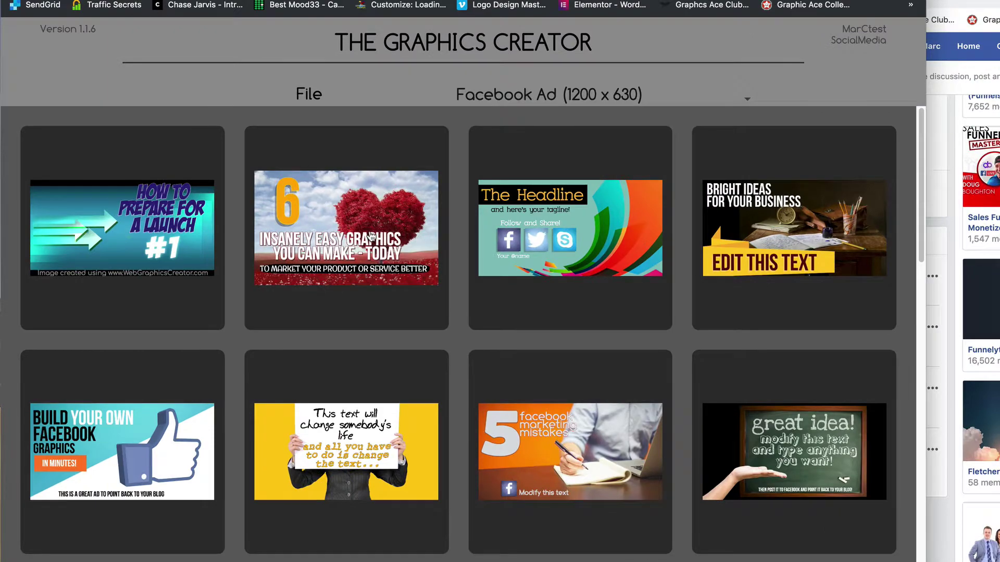
left_click(219, 211)
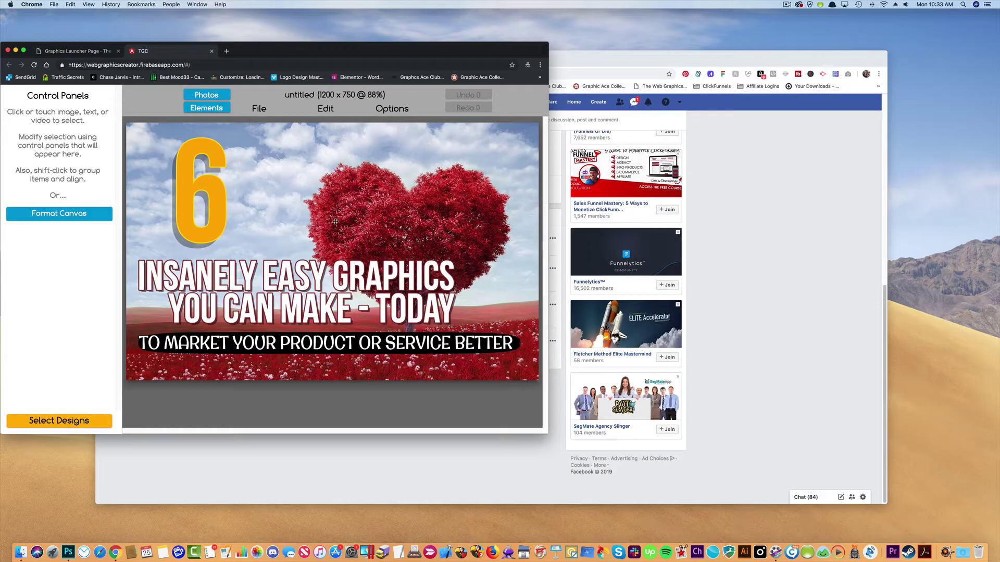
- Delete the heart photo, 6 numeral, subtitle and black bar, then move the headline down-right
left_click(342, 215)
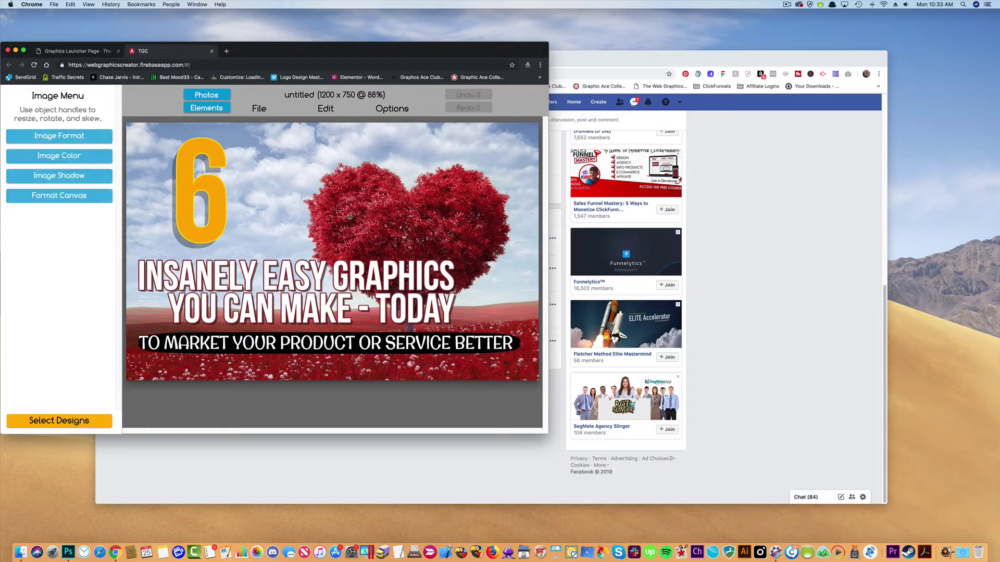
key("Delete")
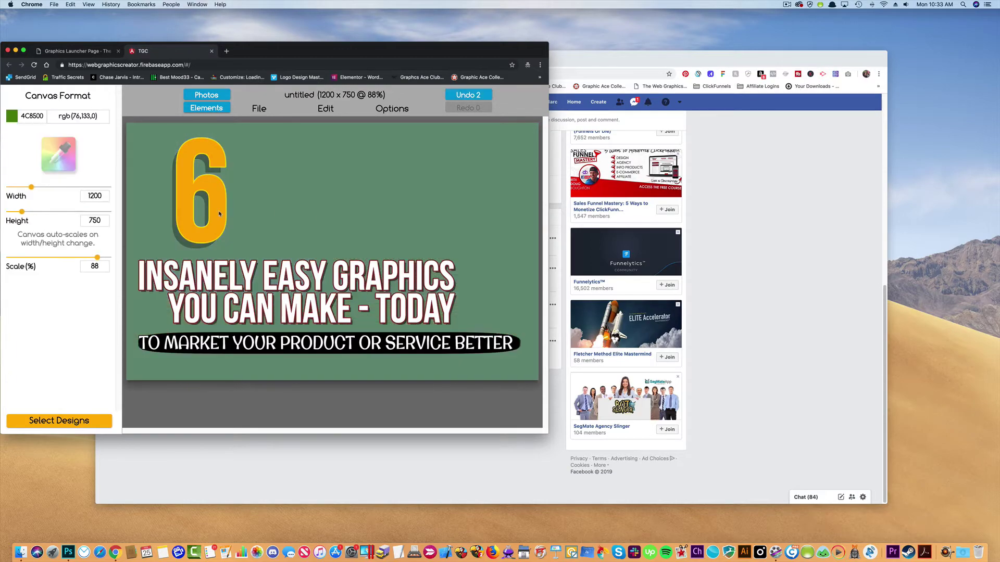
left_click(219, 213)
key("Delete")
left_click(252, 342)
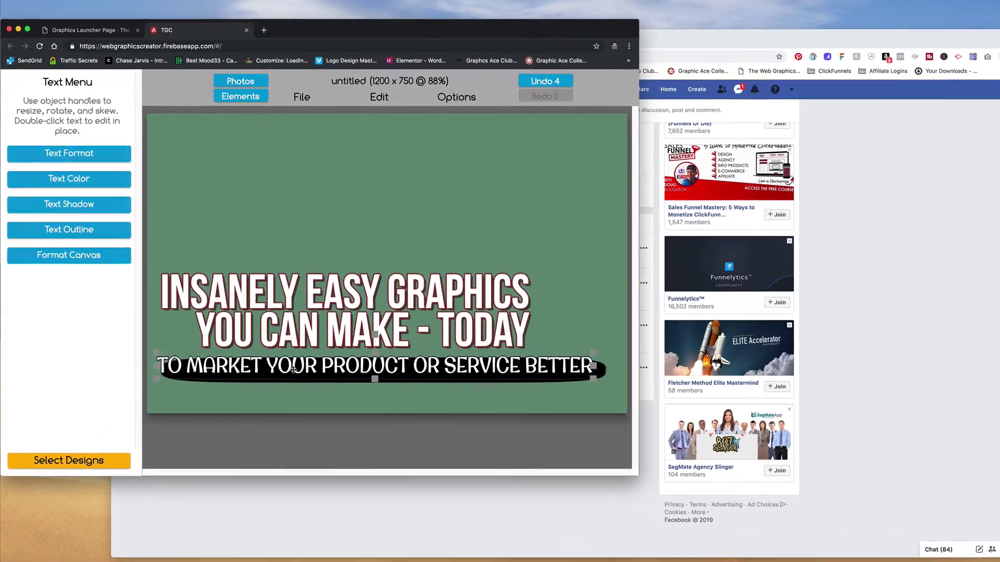
key("Delete")
left_click(294, 372)
key("Delete")
left_click_drag(348, 340, 367, 350)
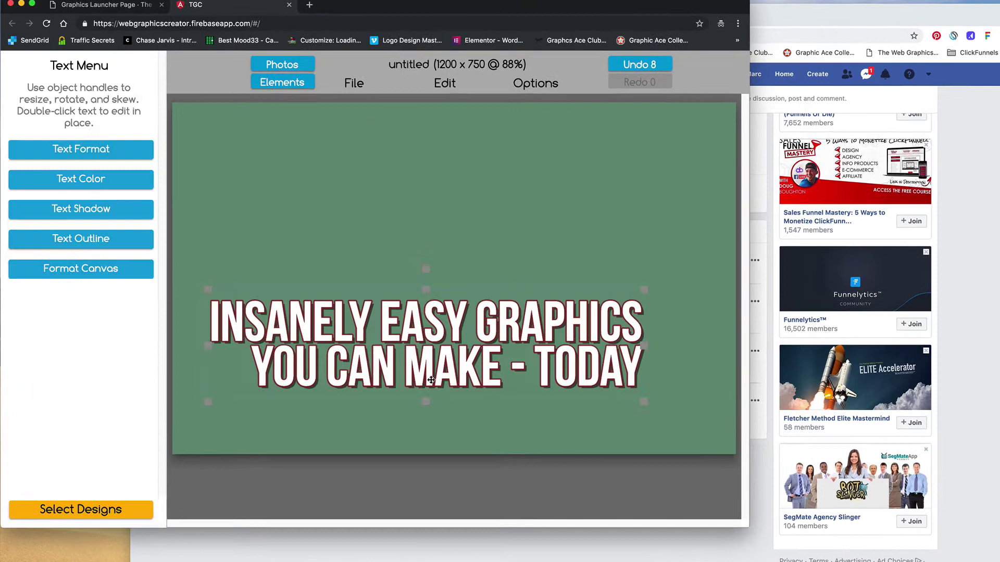
left_click_drag(431, 380, 453, 394)
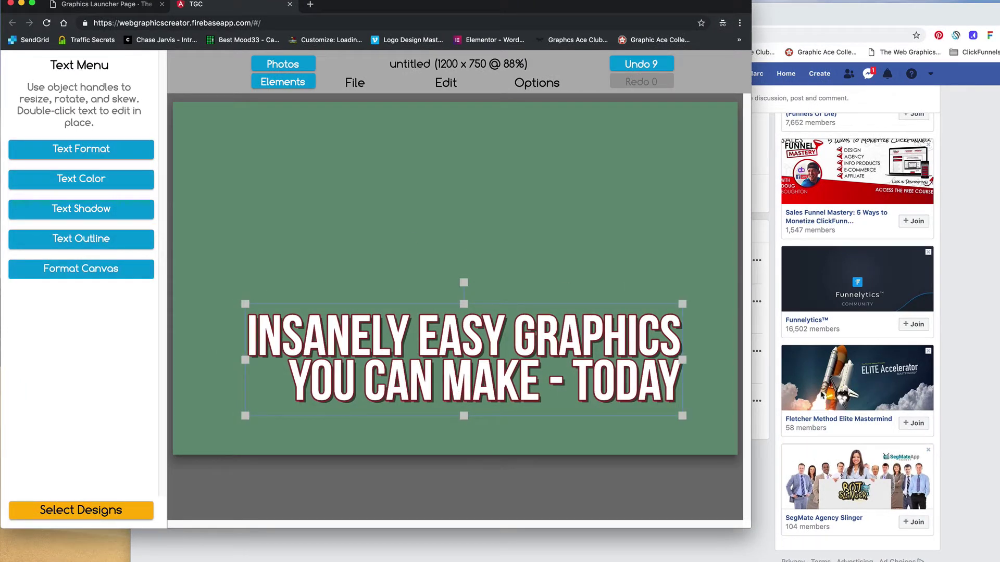
- Search the stock photos for 'rocket' and browse the shuttle launch results
left_click(289, 67)
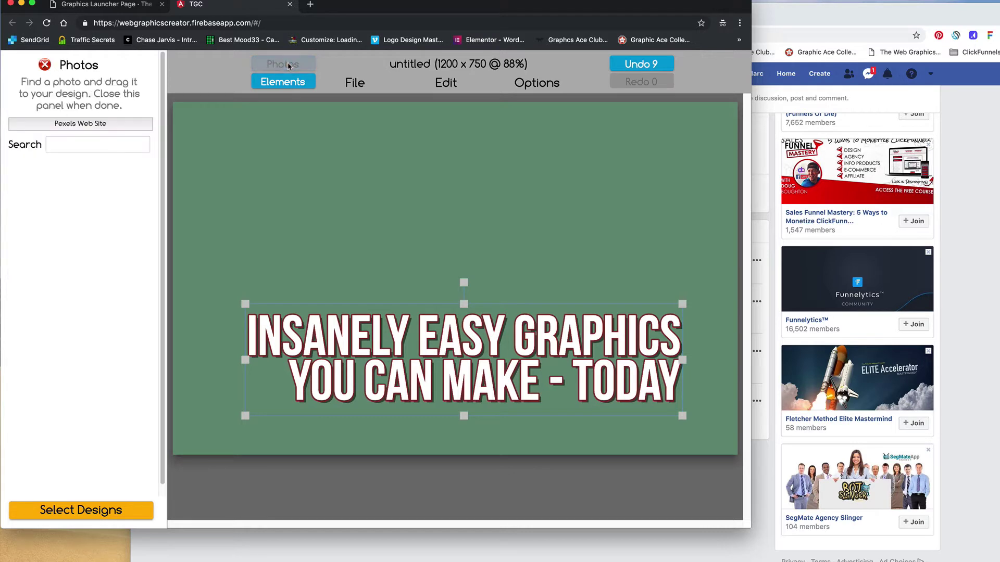
left_click(82, 152)
type("rocket")
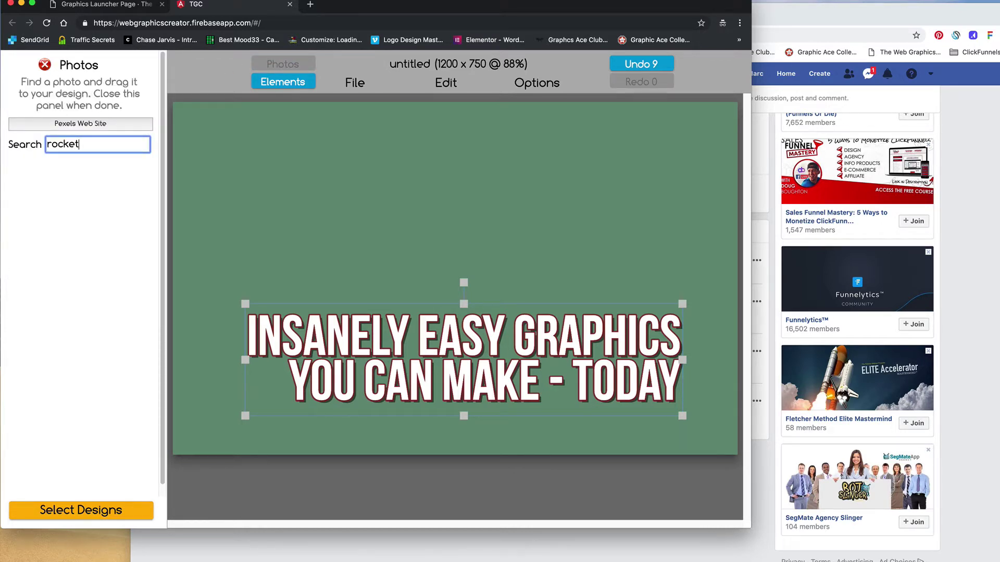
key("Return")
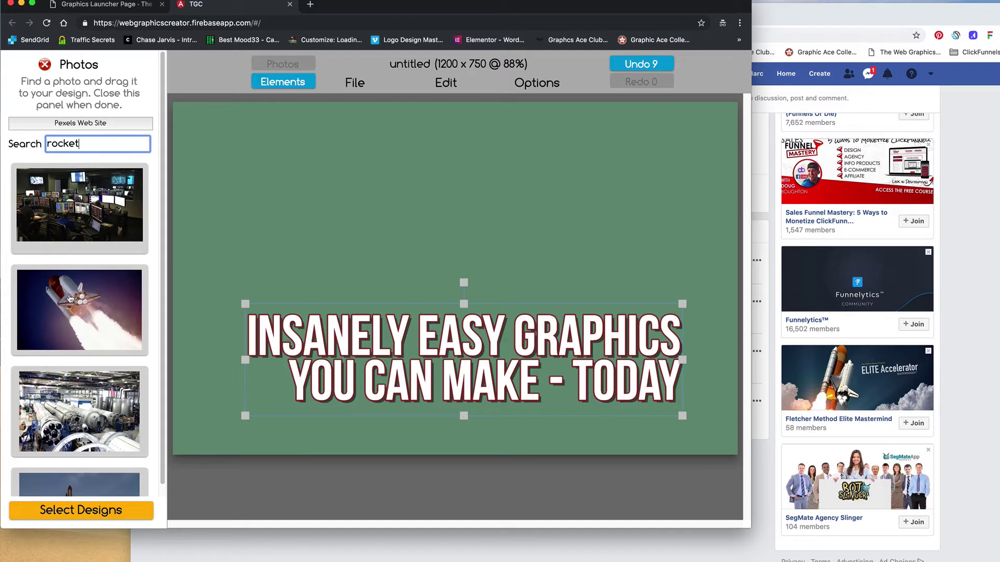
scroll(65, 297, "down", 5)
scroll(60, 296, "down", 2)
scroll(55, 294, "down", 2)
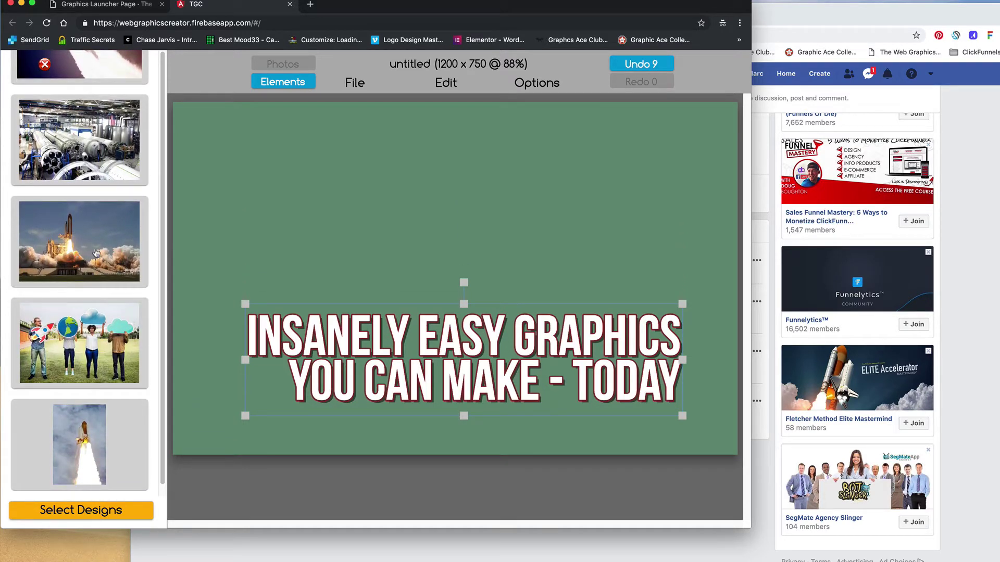
scroll(102, 258, "down", 2)
scroll(102, 258, "down", 2)
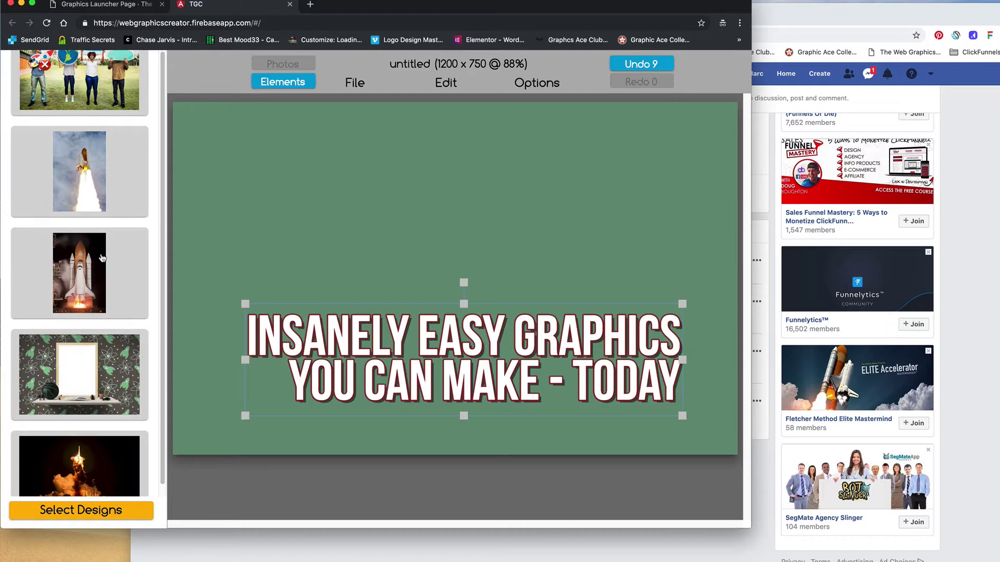
scroll(102, 258, "down", 2)
scroll(102, 259, "down", 2)
scroll(102, 258, "down", 2)
scroll(102, 258, "down", 2)
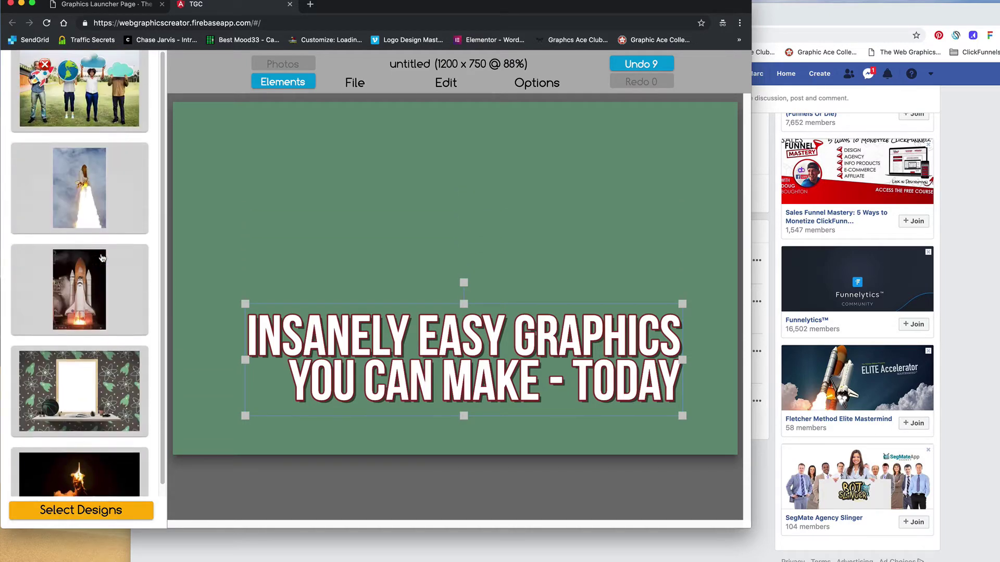
scroll(102, 258, "down", 2)
scroll(102, 258, "down", 2)
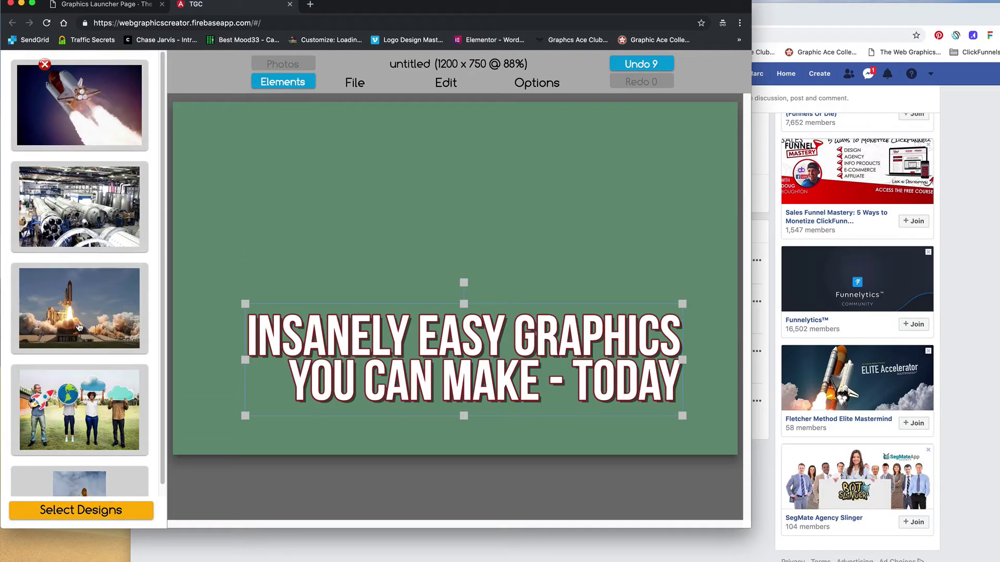
- Add the shuttle launch photo, stretch it to fill the canvas, and send it behind the headline
left_click(272, 252)
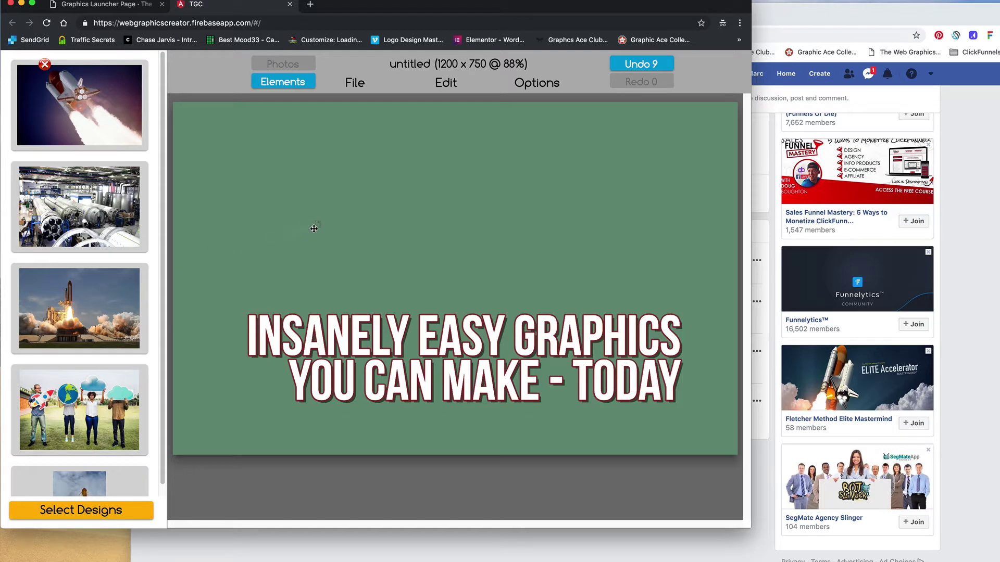
left_click_drag(182, 266, 313, 229)
left_click_drag(459, 266, 347, 191)
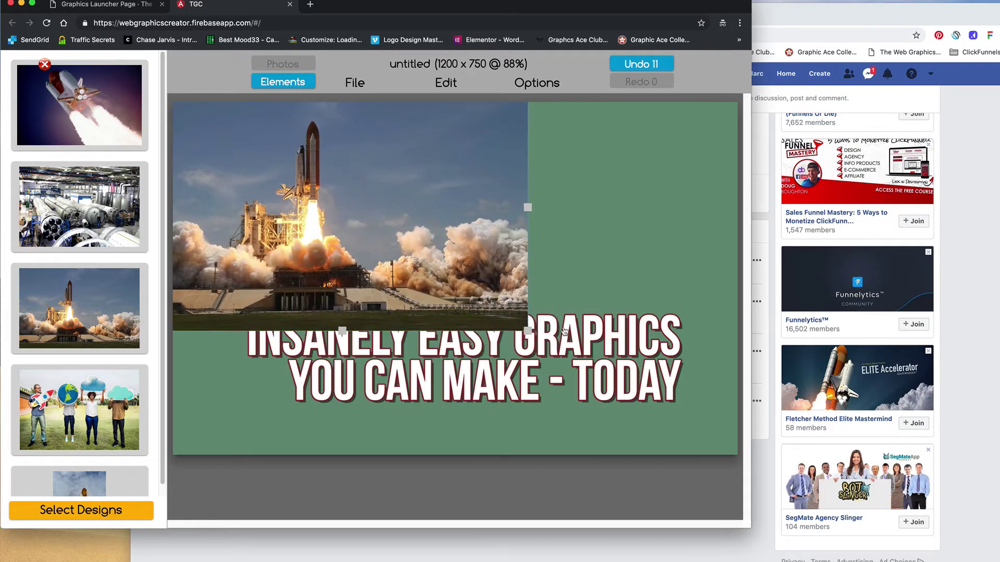
left_click_drag(526, 328, 472, 265)
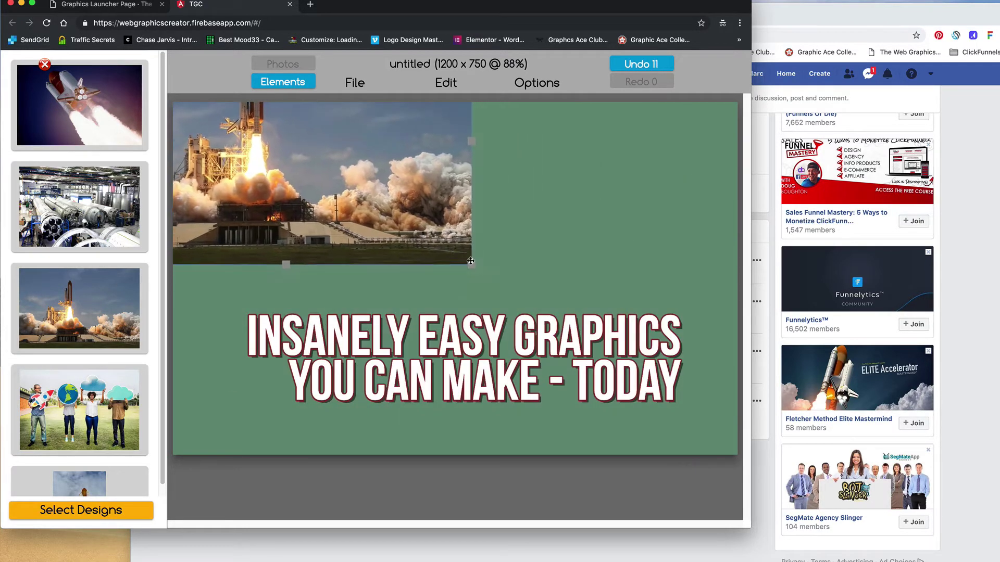
double_click(472, 265)
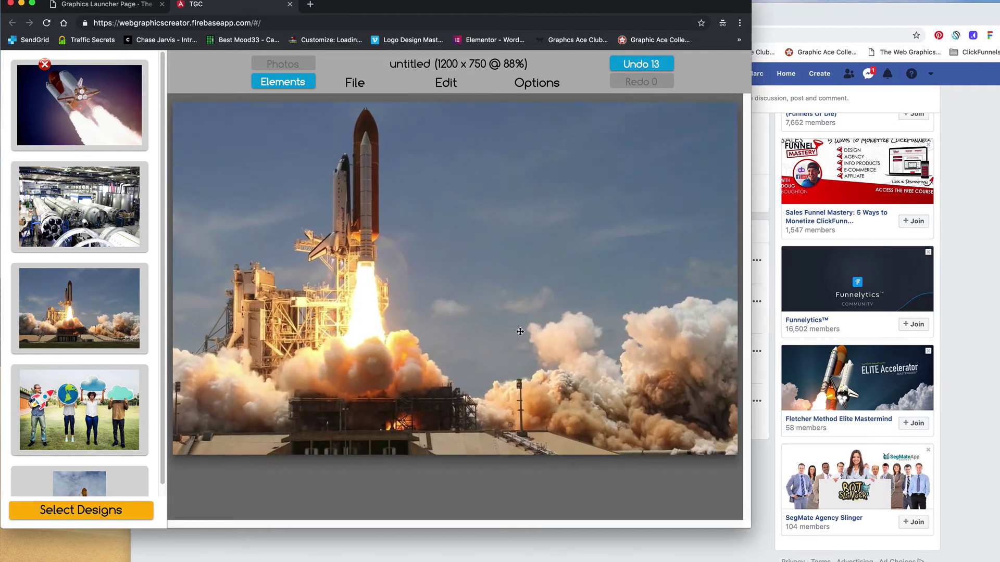
left_click(433, 115)
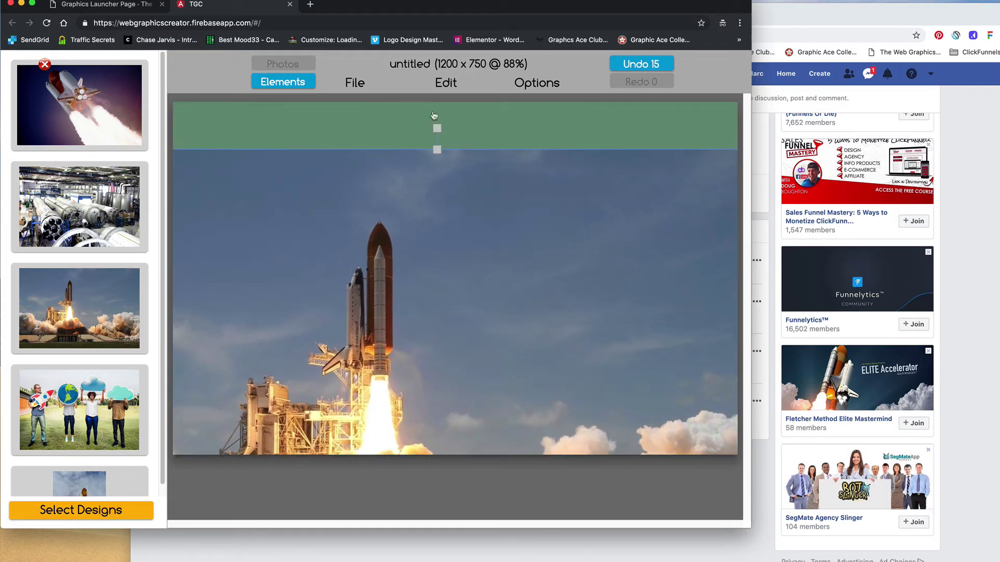
left_click_drag(438, 127, 405, 129)
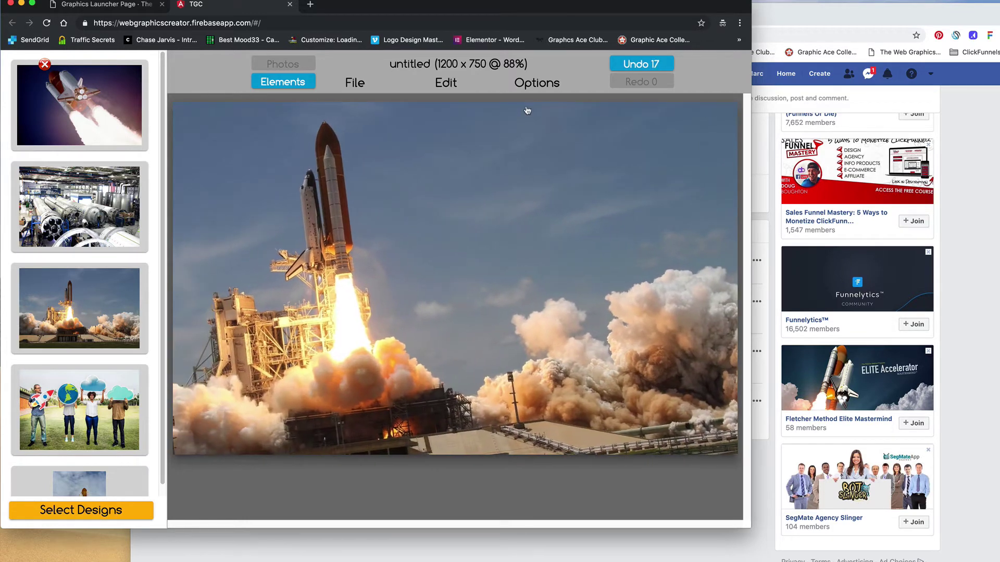
left_click(542, 84)
left_click(545, 171)
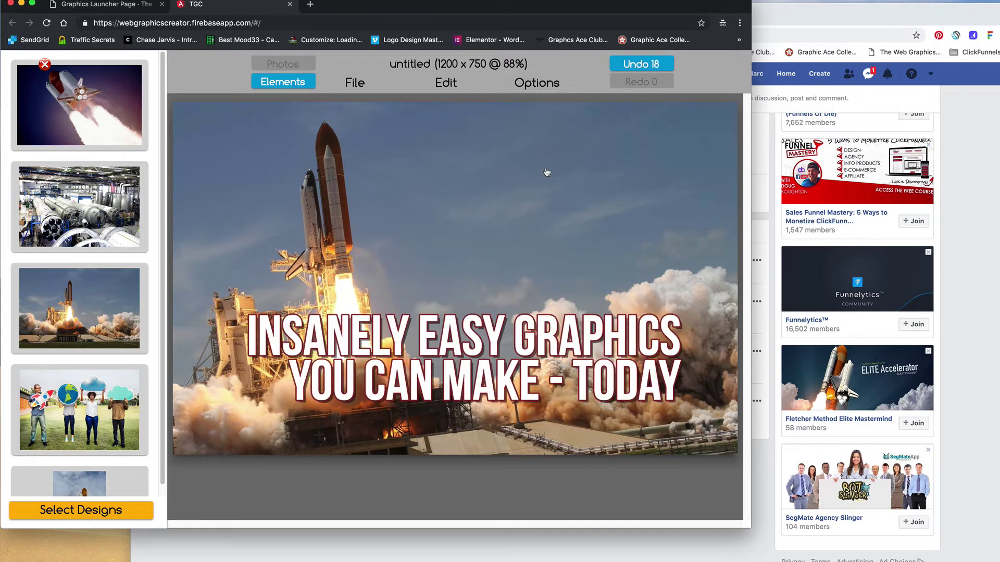
- Move the headline near the top and replace its text with 'ELITE ACCELERATOR'
left_click_drag(456, 331, 467, 177)
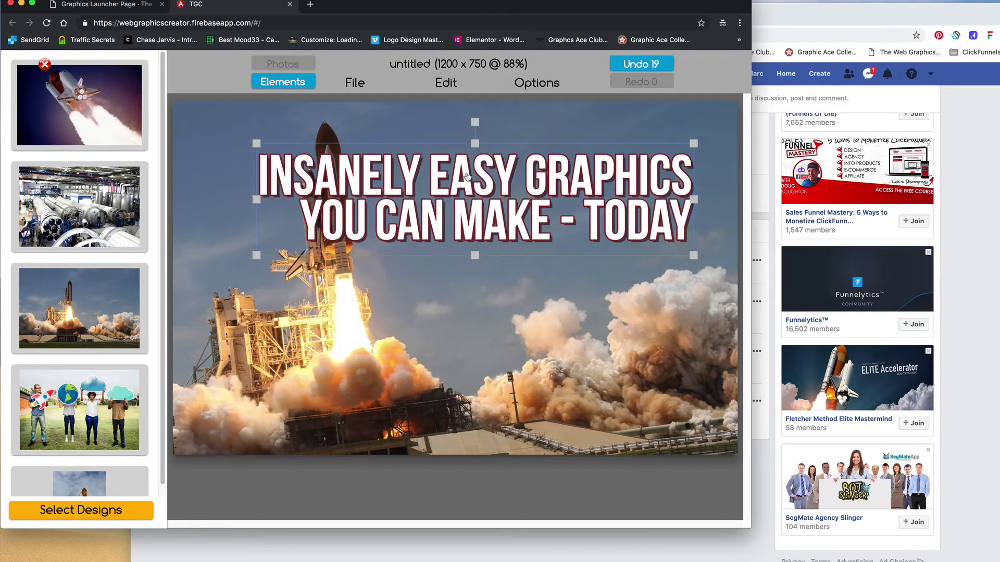
triple_click(467, 177)
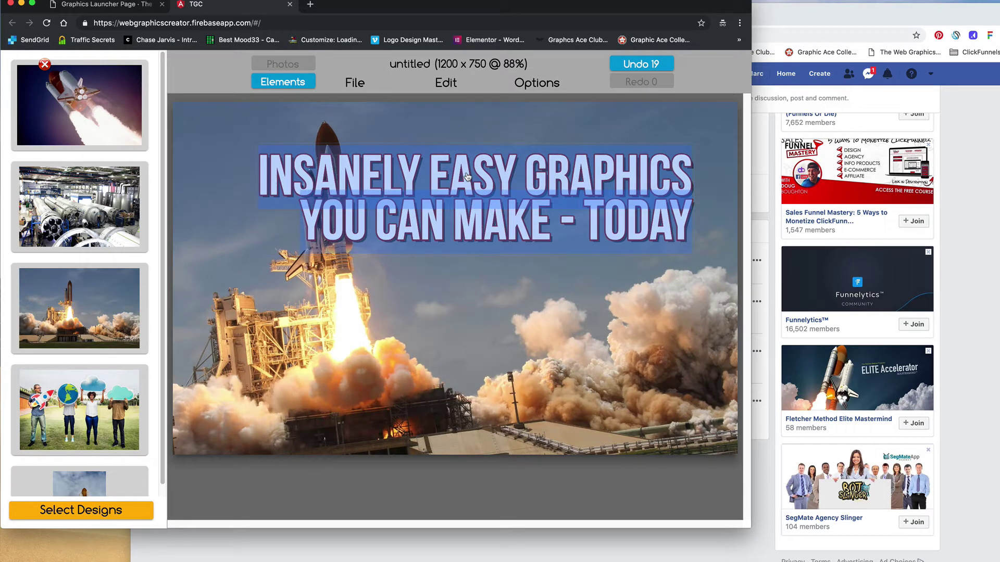
type("ELI")
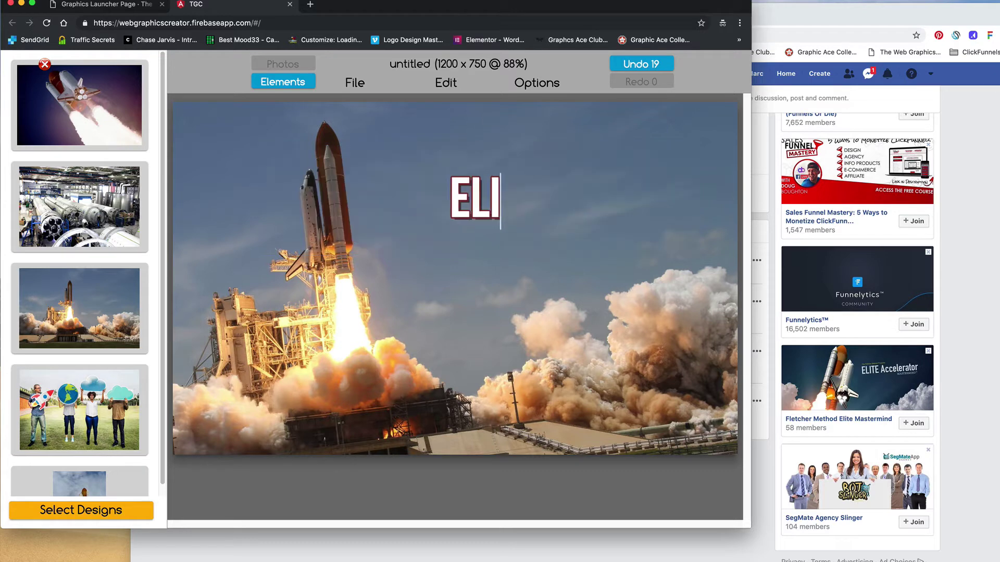
type("TE ACC")
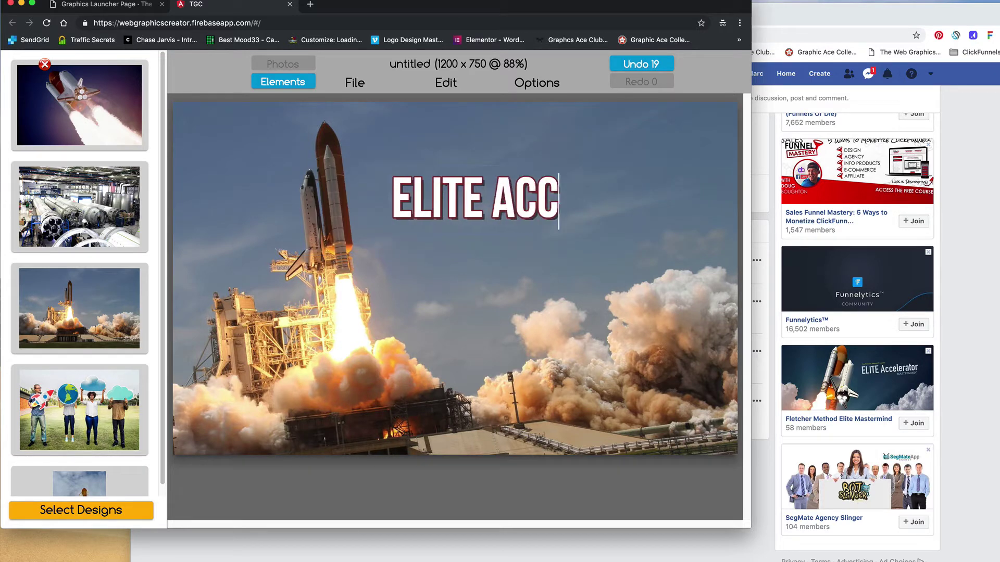
type("ELERATOR")
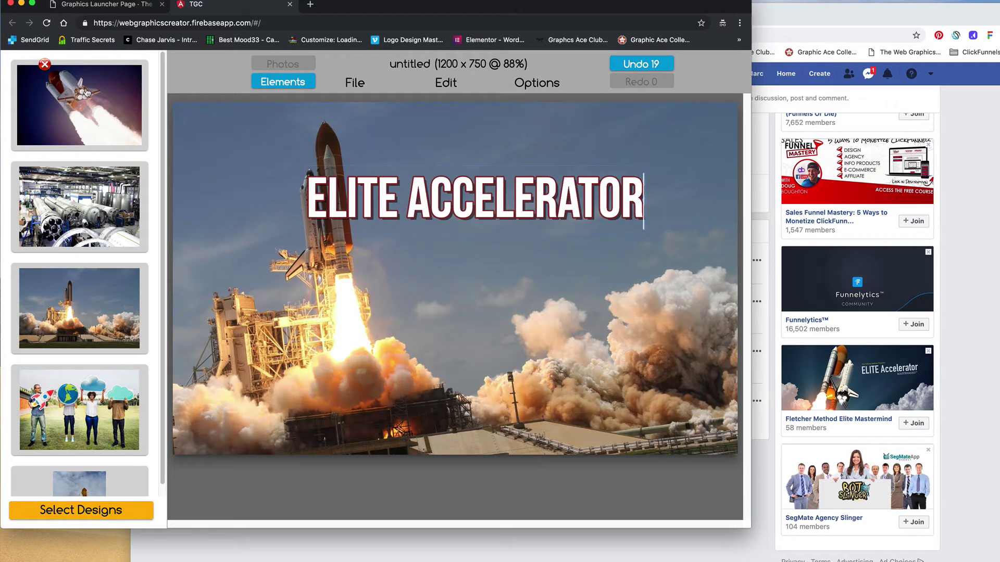
left_click(46, 66)
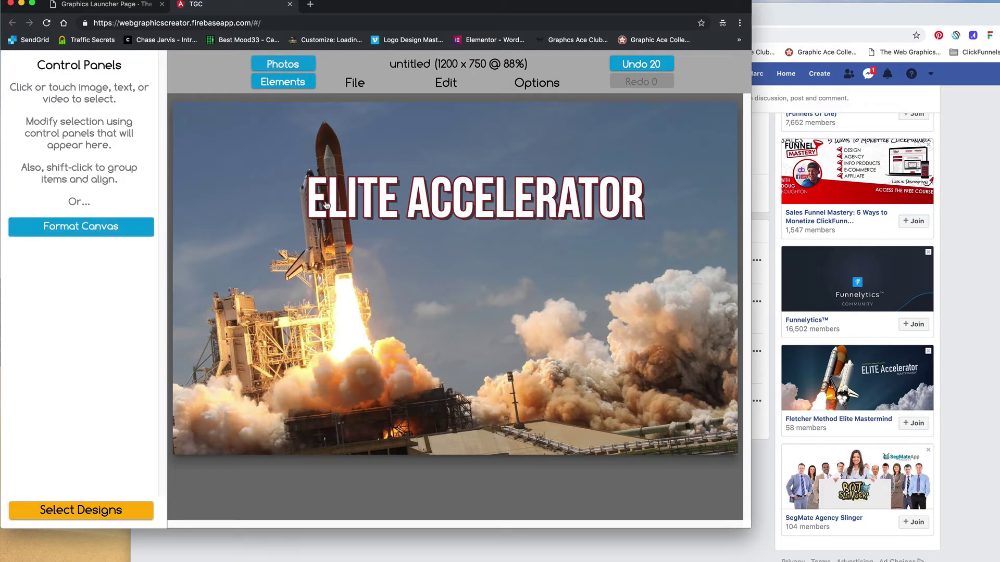
left_click(368, 210)
- Change the title font to Oswald
left_click(68, 154)
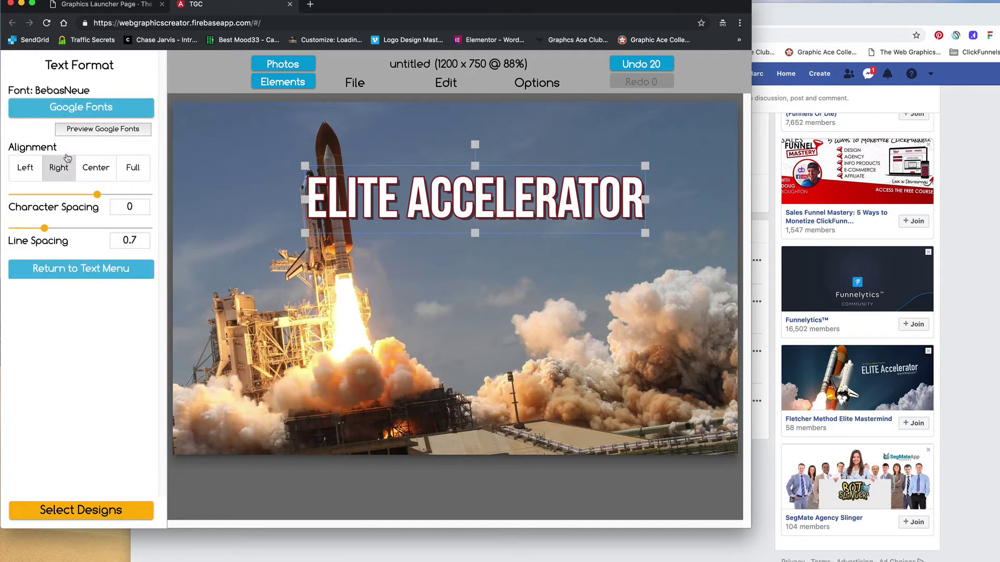
left_click(68, 108)
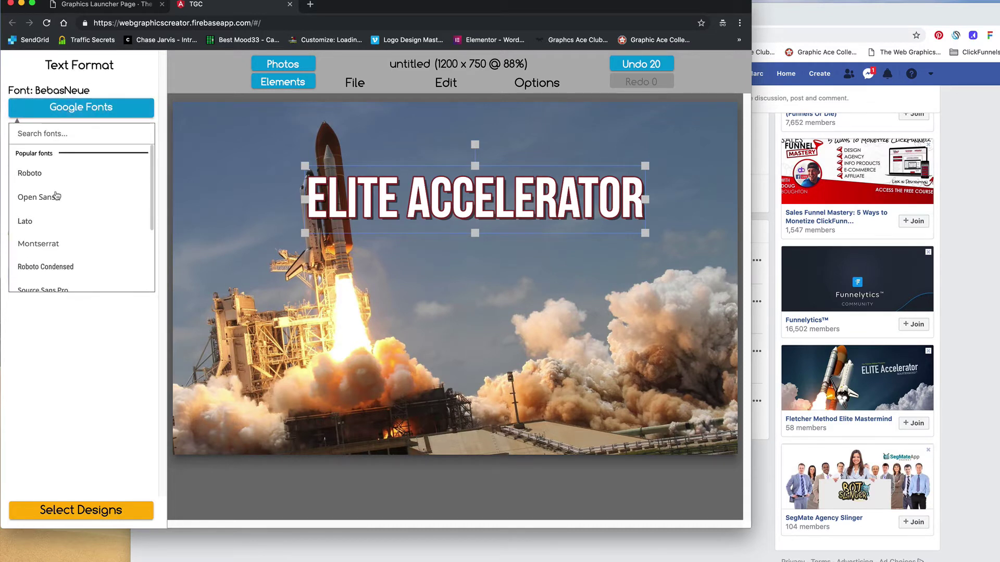
scroll(52, 198, "down", 3)
scroll(50, 198, "down", 2)
left_click(31, 216)
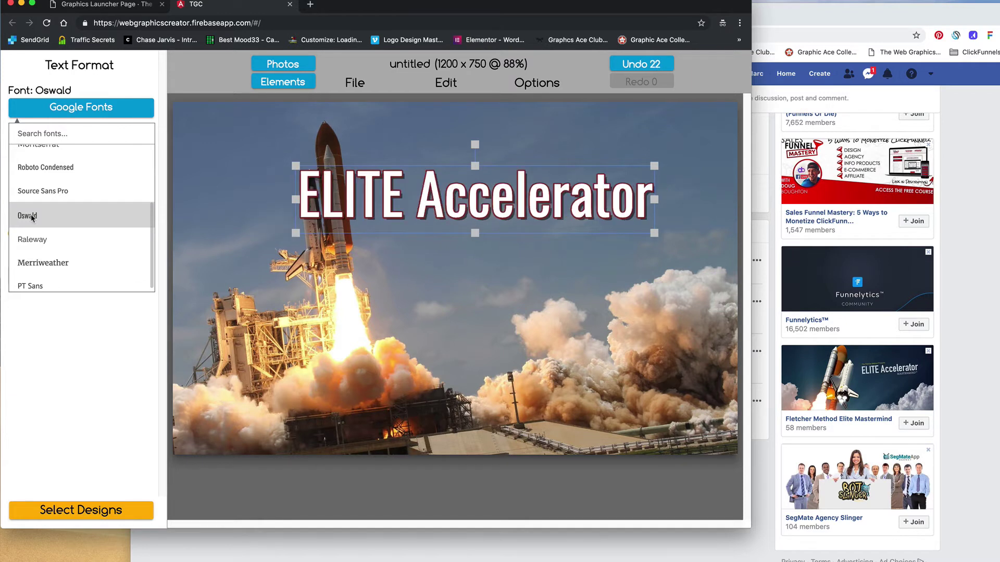
left_click(86, 345)
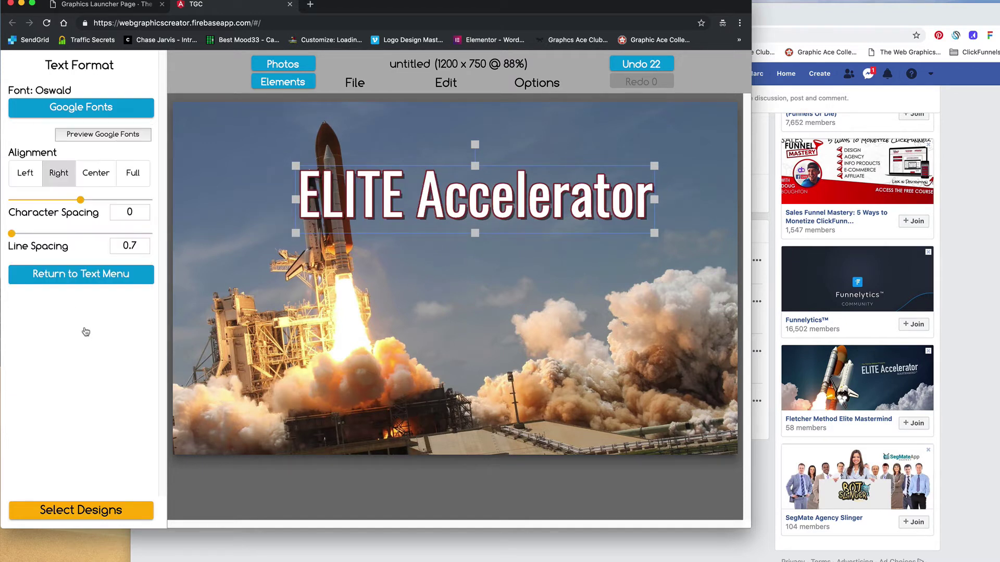
- Give the title a black outline with strength 5
left_click(90, 281)
left_click(81, 237)
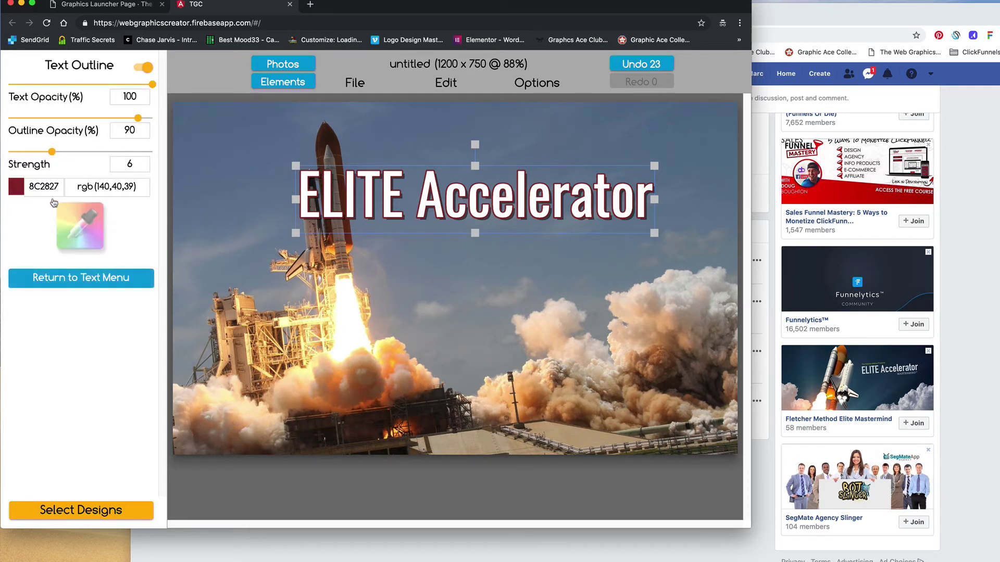
left_click(44, 151)
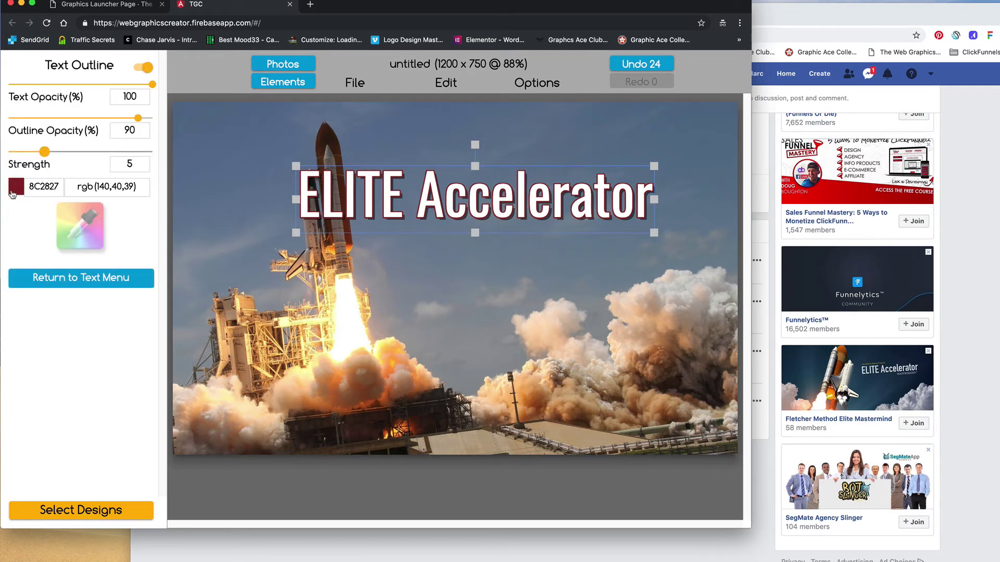
left_click(15, 190)
left_click_drag(233, 235, 235, 360)
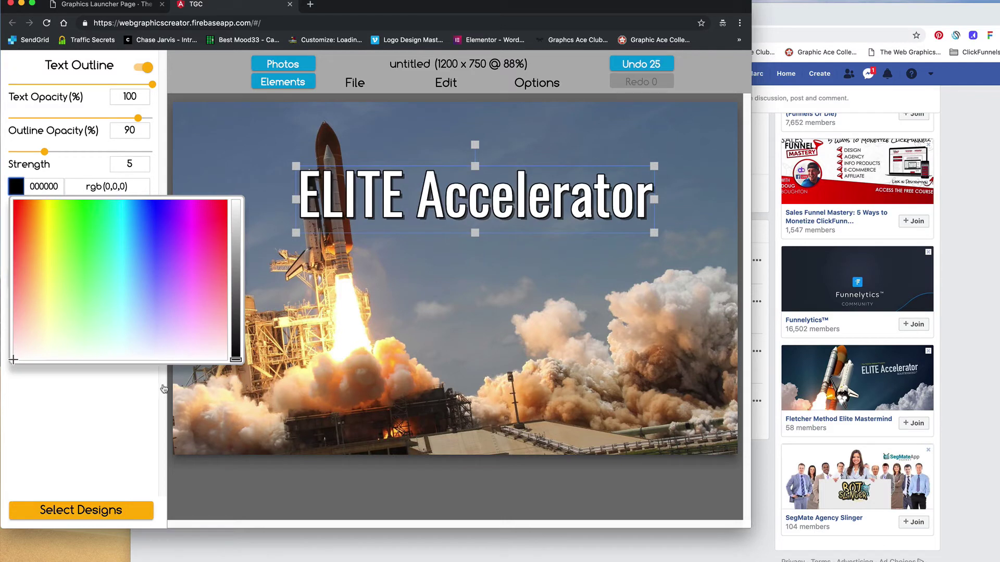
left_click(121, 399)
- Tighten the title's letter spacing, tilt it counter-clockwise, and reselect it
left_click(104, 277)
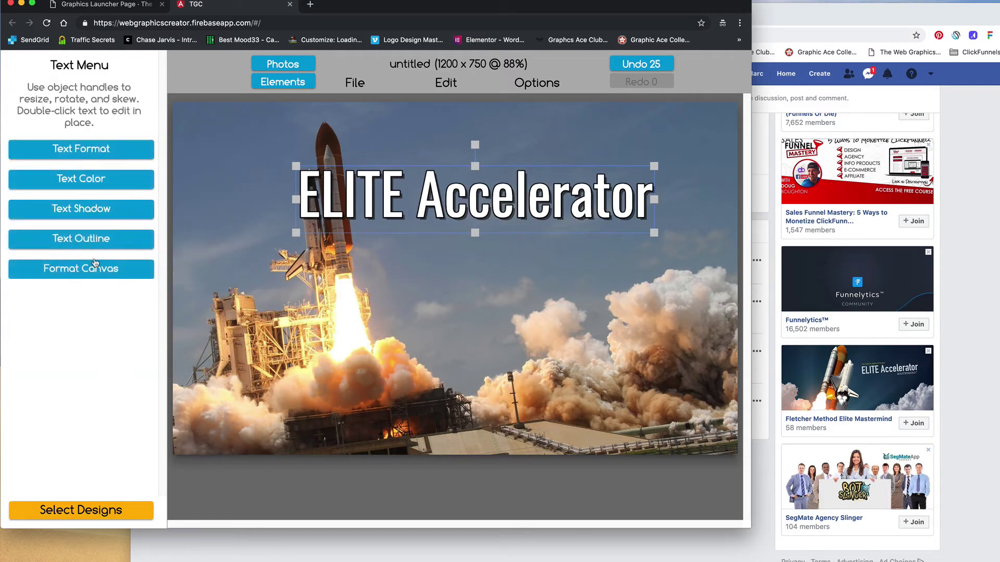
left_click(90, 144)
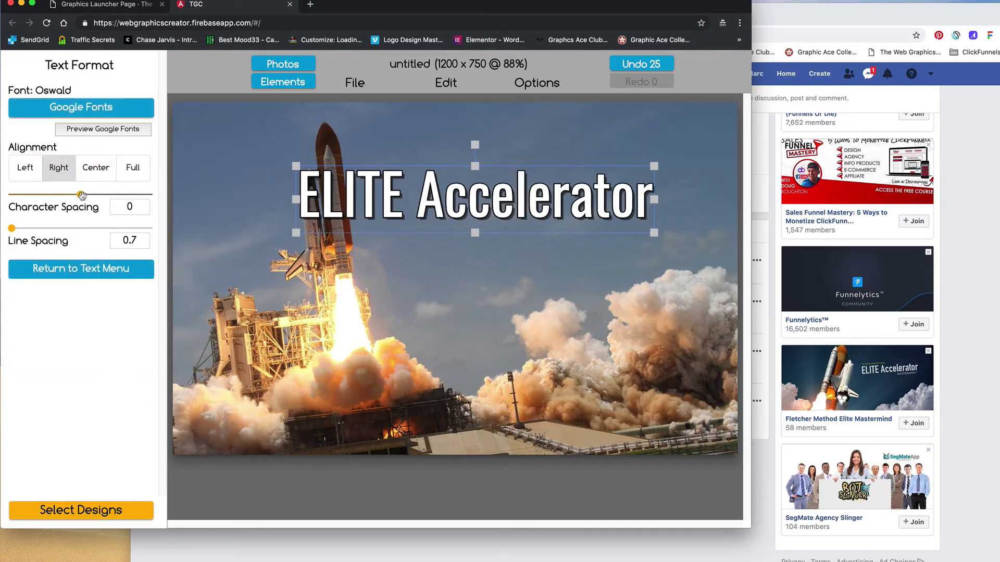
left_click_drag(83, 194, 78, 194)
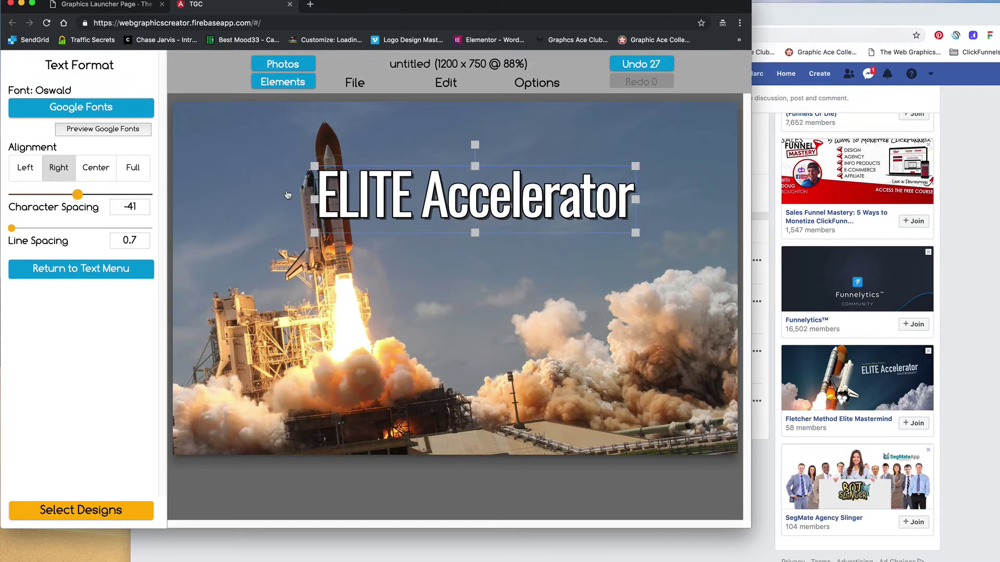
left_click_drag(477, 141, 461, 145)
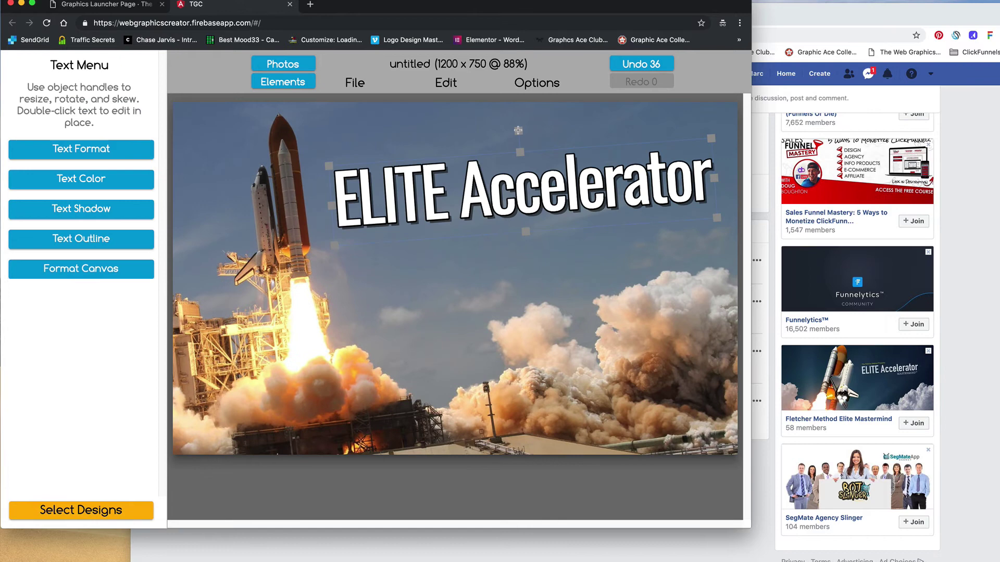
left_click(514, 262)
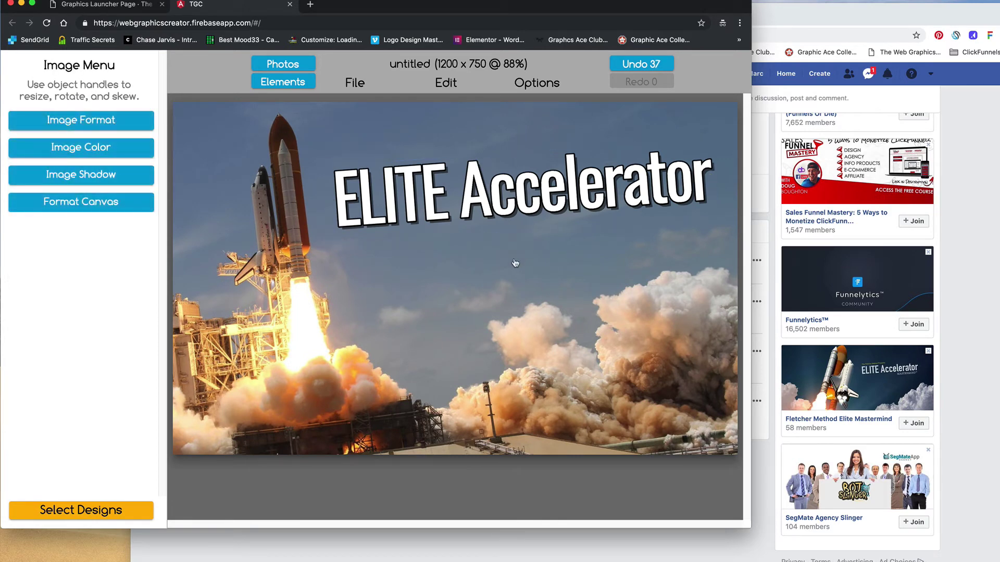
left_click(526, 212)
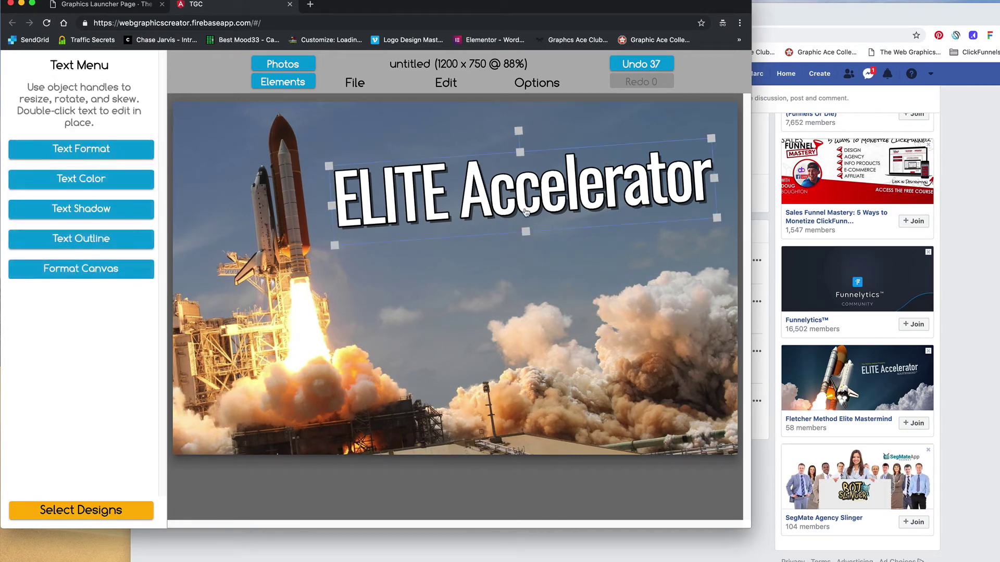
- Duplicate the title, retype the copy as 'MASTERMIND', and shrink it under the title's right end
left_click(445, 83)
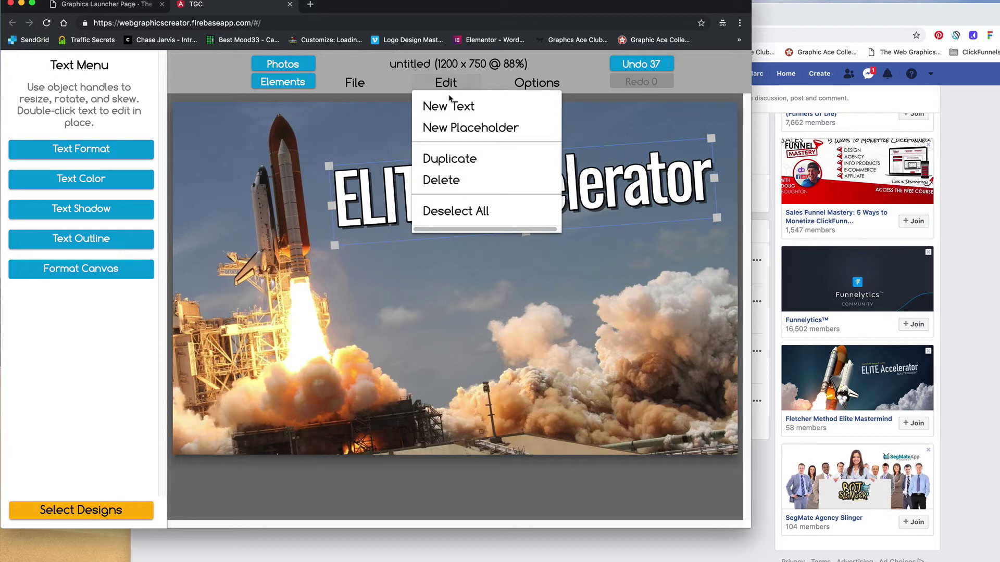
left_click(451, 160)
left_click_drag(563, 215, 558, 285)
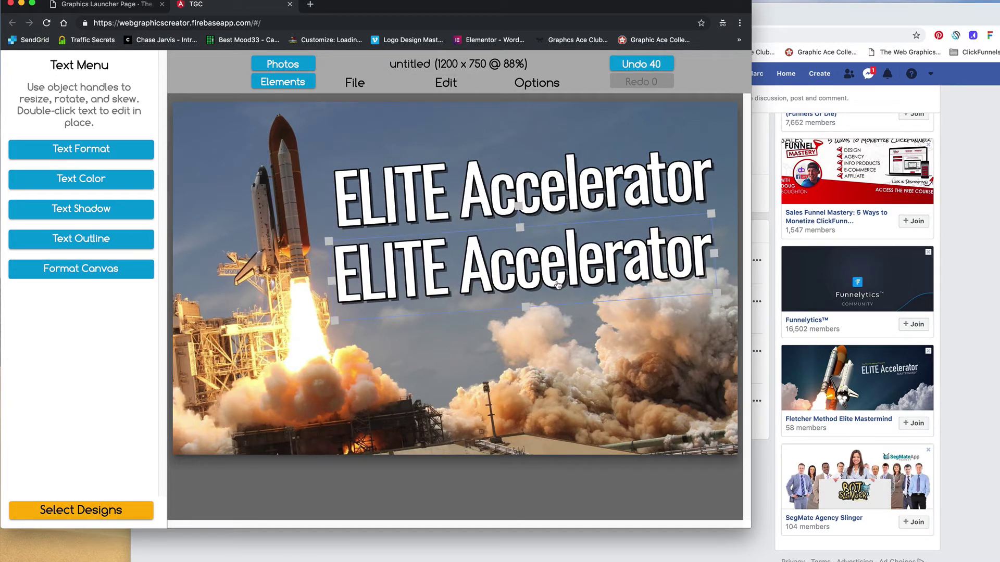
double_click(557, 284)
left_click(557, 281)
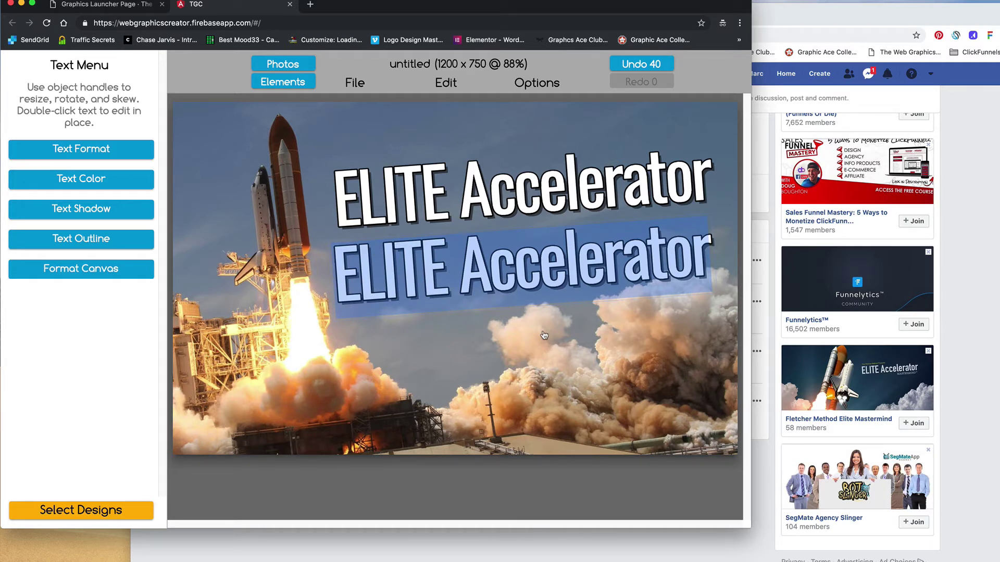
type("MAS")
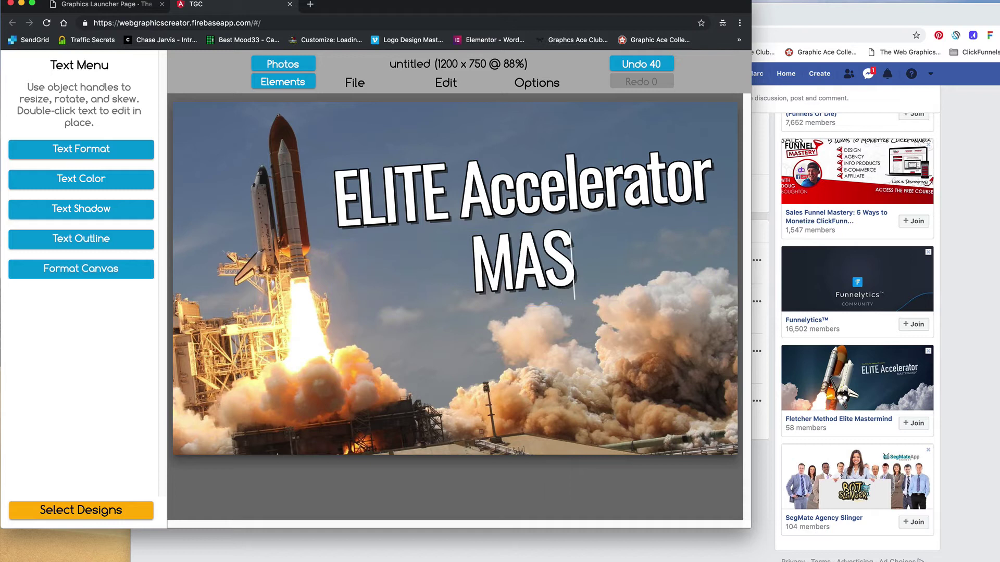
type("TERMIND")
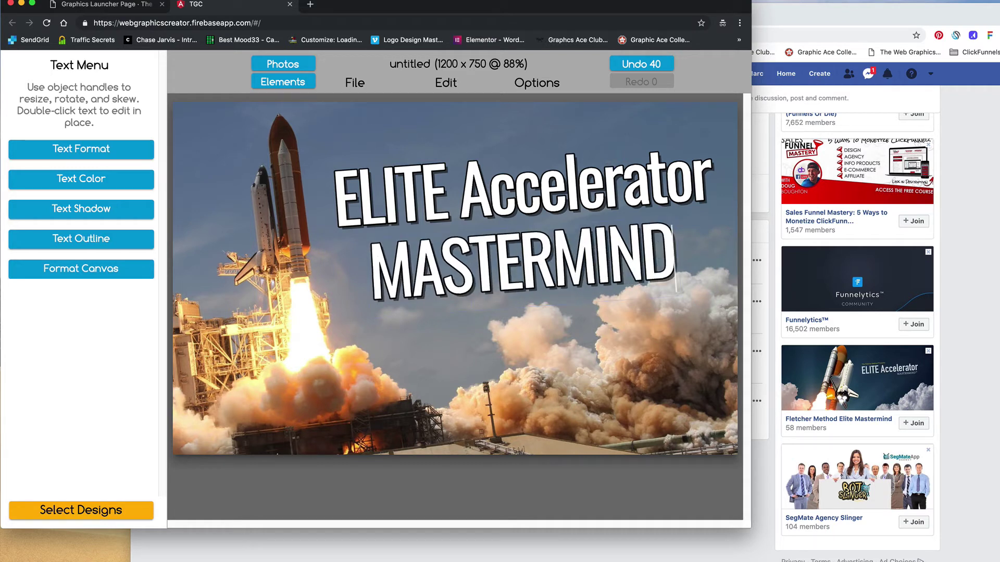
left_click(524, 396)
left_click(532, 285)
mouse_move(677, 295)
left_mouse_down()
mouse_move(528, 268)
mouse_move(698, 220)
left_mouse_up()
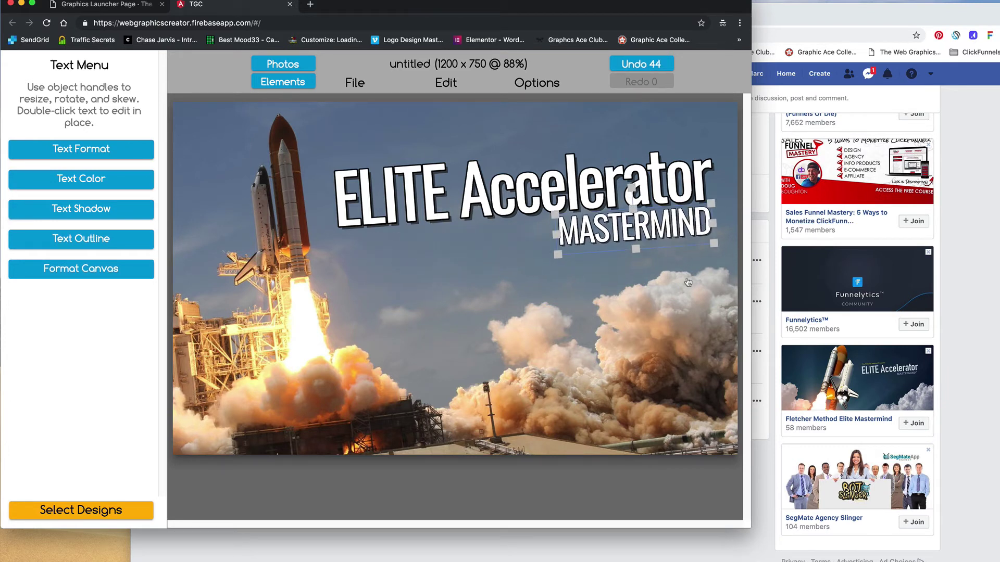
- Duplicate MASTERMIND above the title, retype it as 'FAKE FACEBOOK IMAGE', and nudge it right
left_click(438, 82)
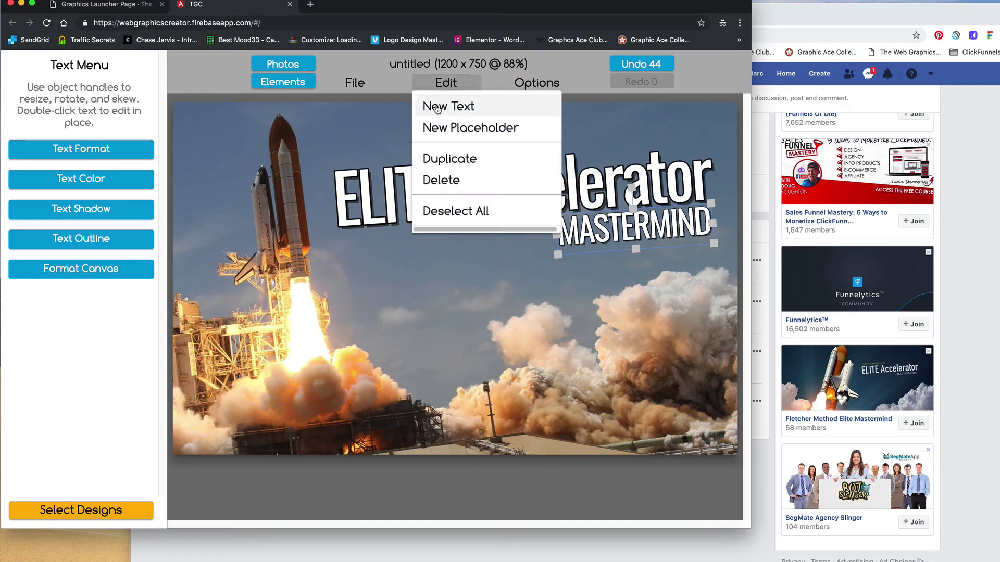
left_click(442, 161)
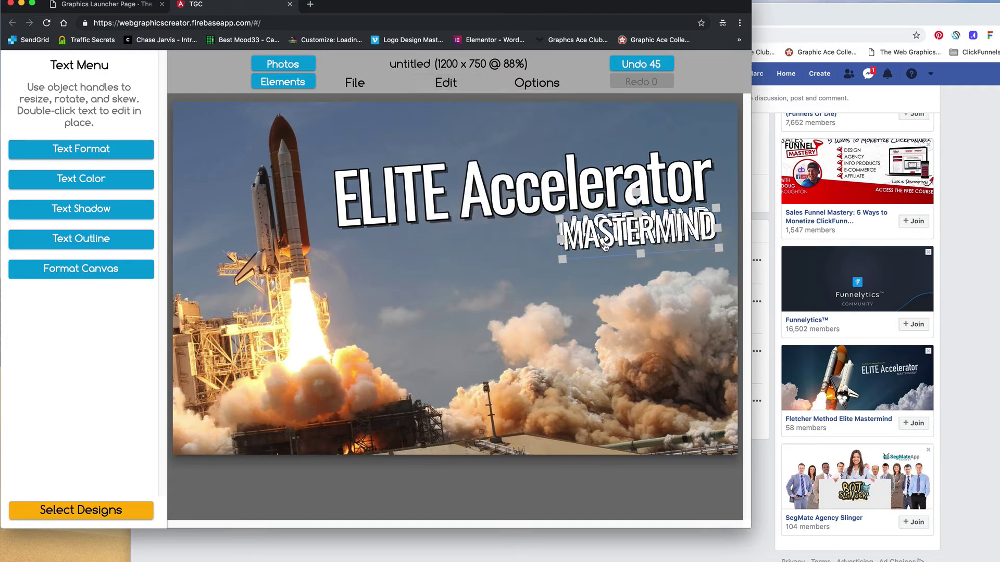
left_click_drag(604, 244, 364, 135)
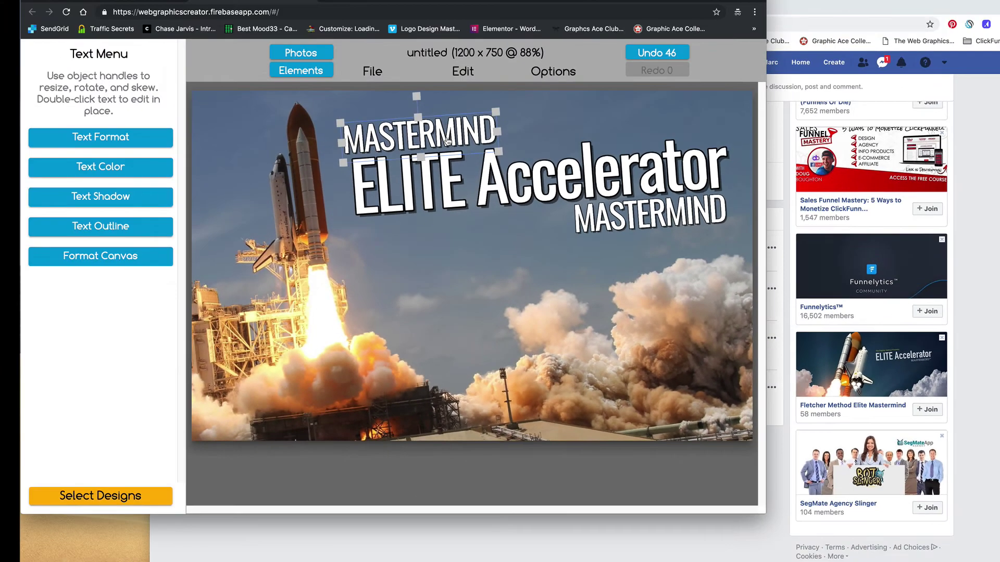
double_click(446, 138)
type("FAKE FACEBOOK IMAGE")
left_click(472, 270)
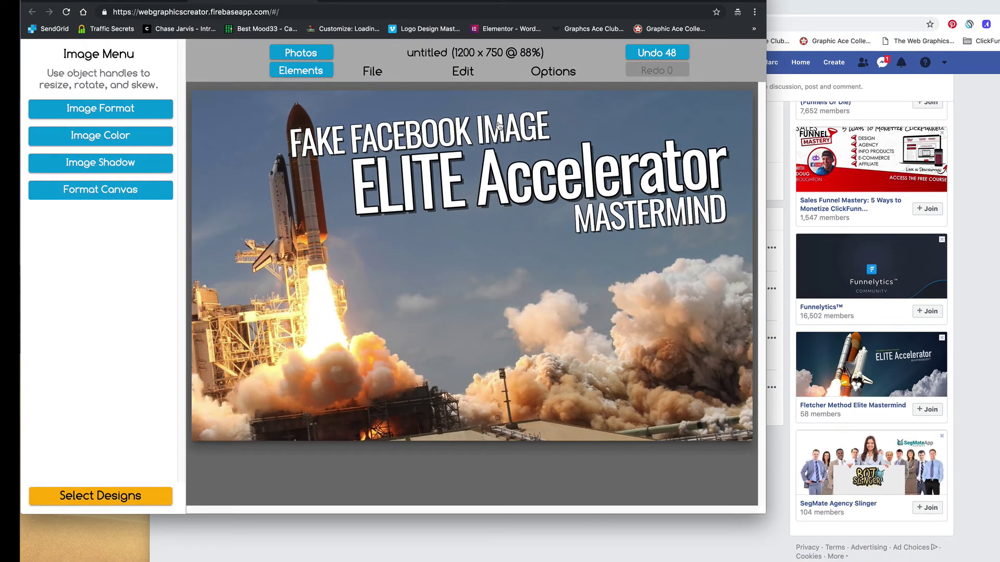
left_click(534, 121)
left_click_drag(534, 122, 558, 119)
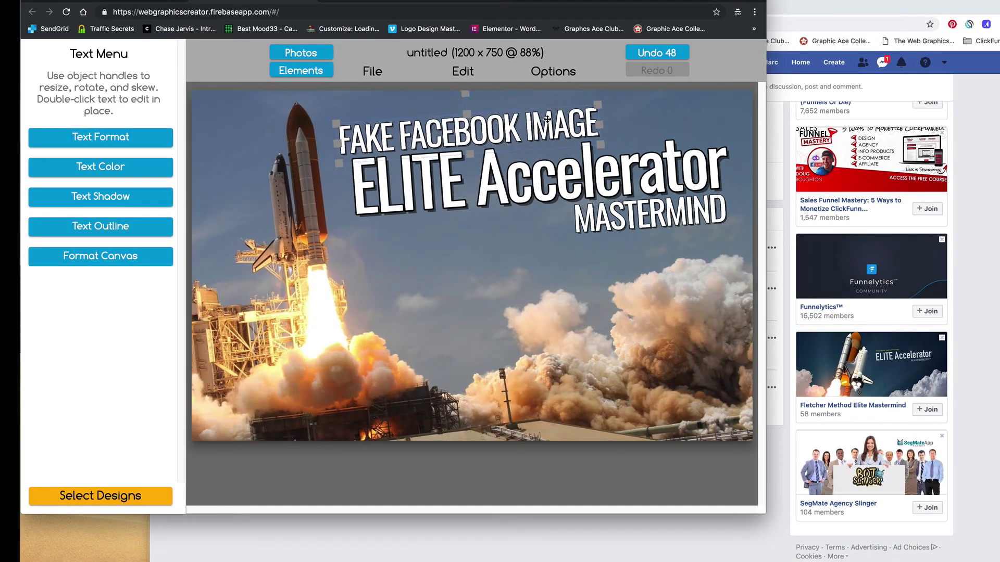
left_click(536, 273)
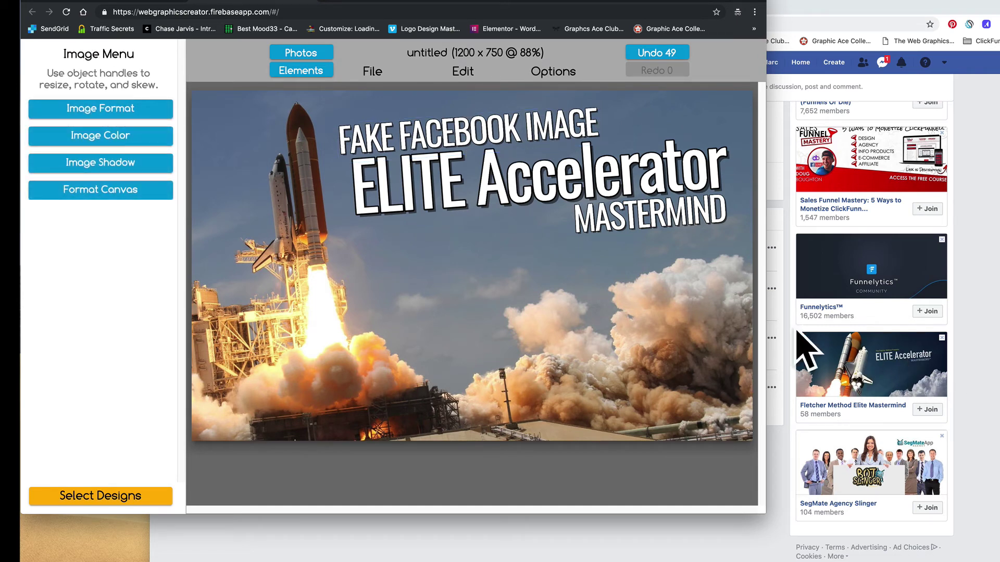
- Shorten the canvas height to 585 and reselect the launch photo
left_click(107, 191)
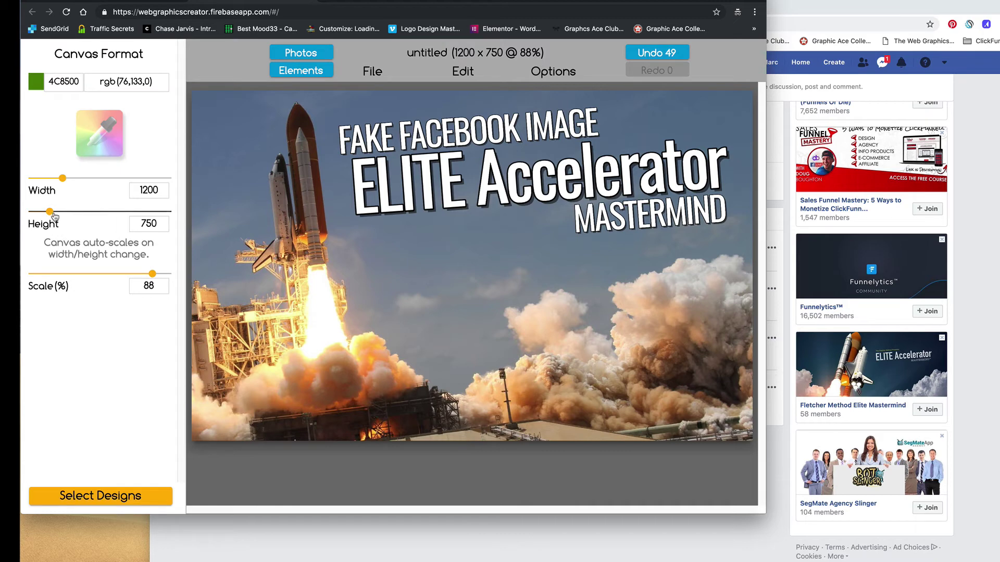
left_click_drag(52, 211, 45, 211)
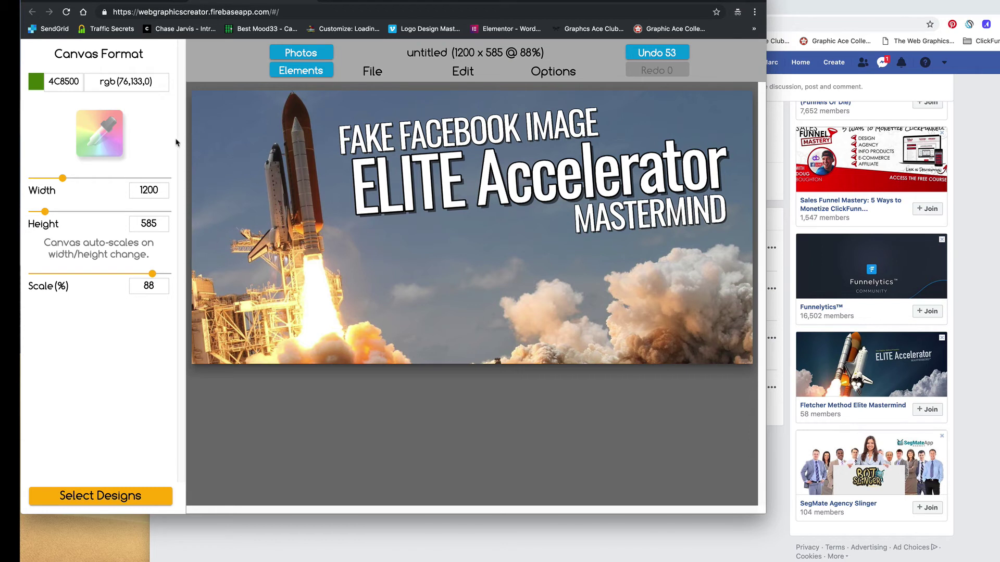
left_click(371, 215)
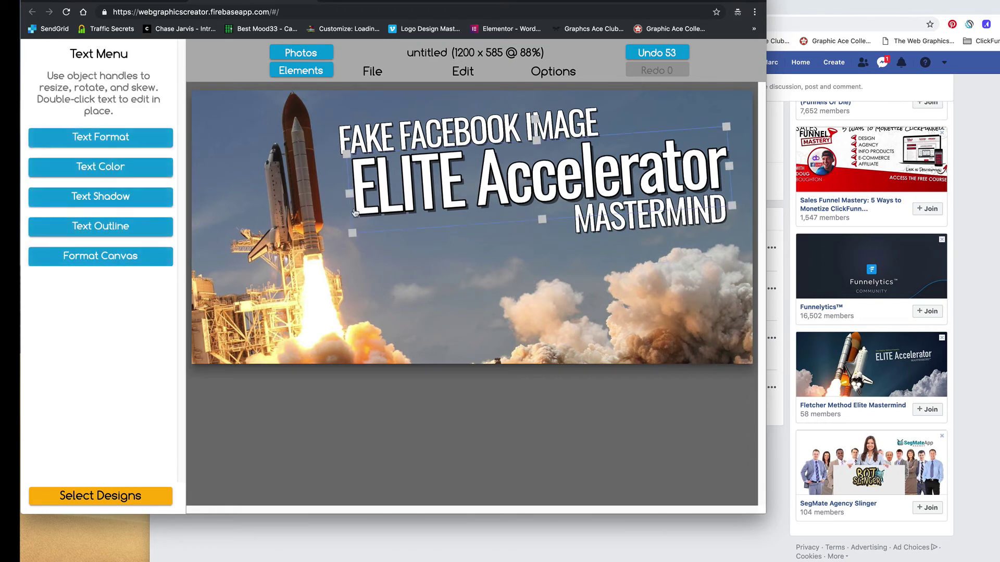
left_click(208, 156)
- Lower the launch photo's opacity to 51
left_click(90, 111)
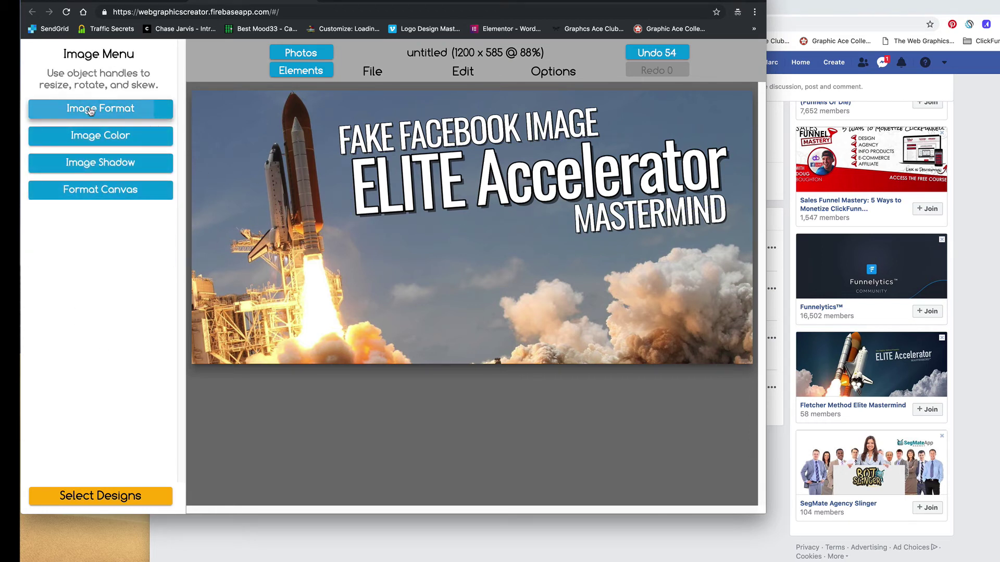
left_click_drag(171, 73, 93, 72)
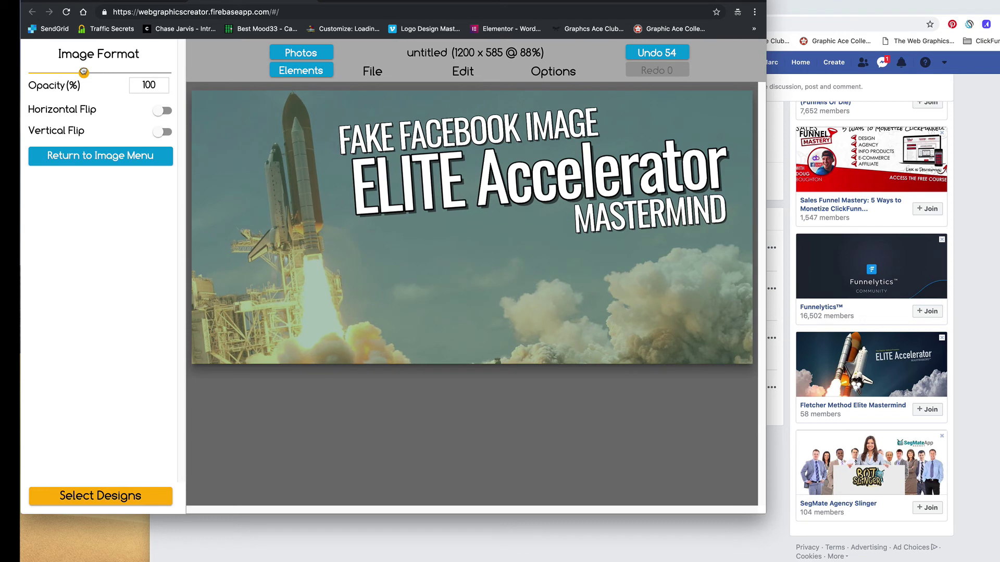
left_click_drag(84, 72, 84, 72)
left_click(97, 159)
- Set the canvas background colour to purple 4D00FF
left_click(82, 190)
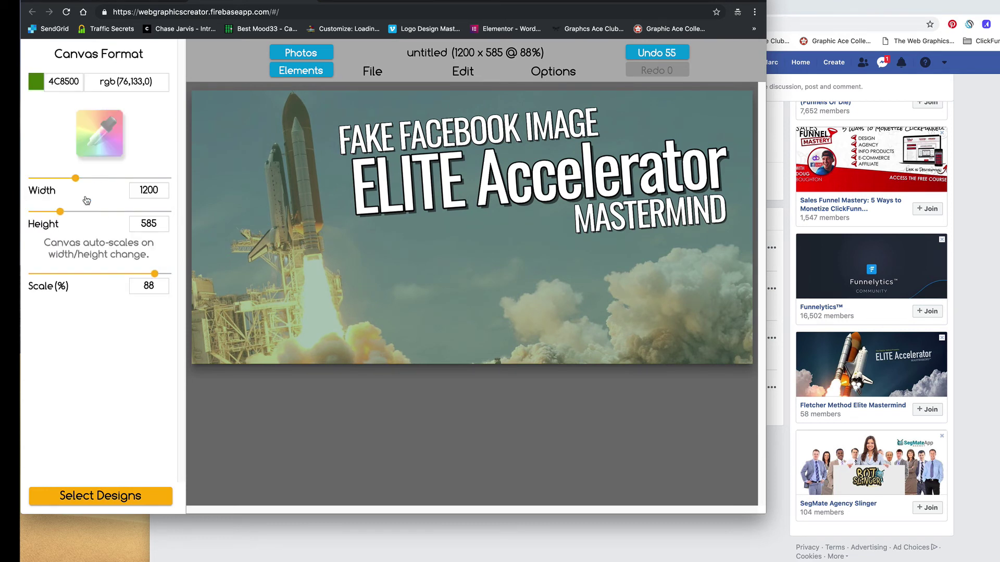
left_click(36, 81)
mouse_move(172, 156)
left_mouse_down()
mouse_move(177, 93)
mouse_move(185, 95)
left_mouse_up()
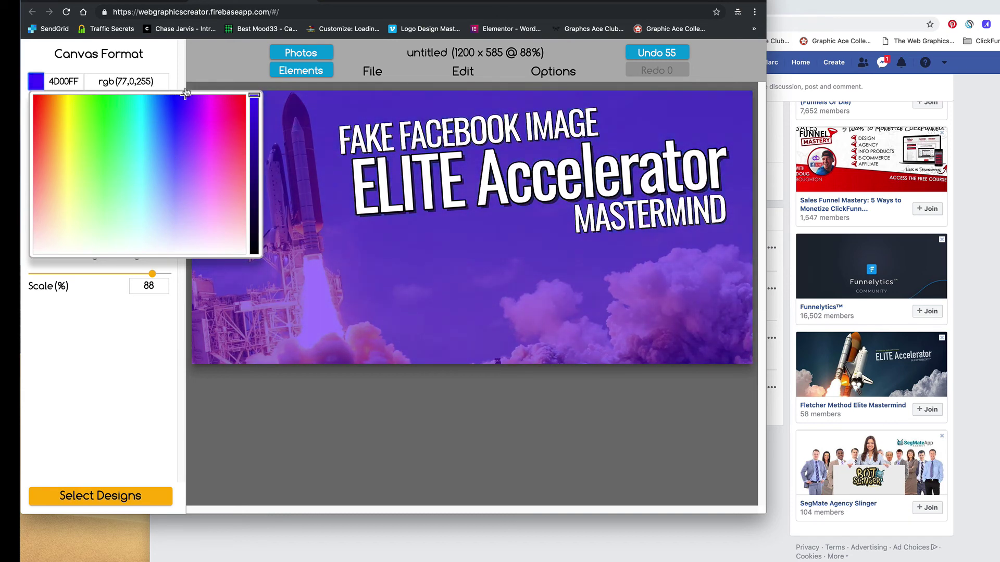
left_click(123, 318)
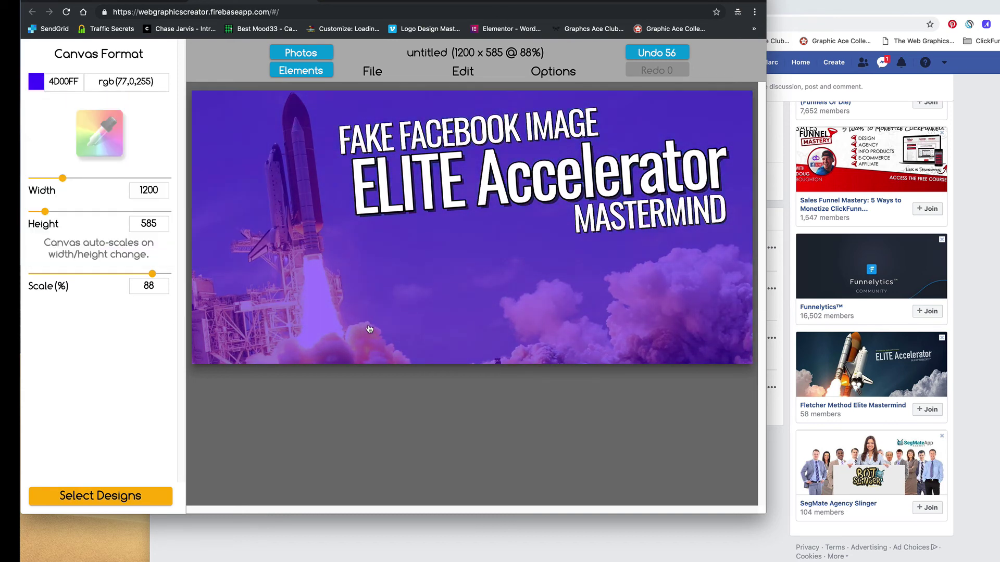